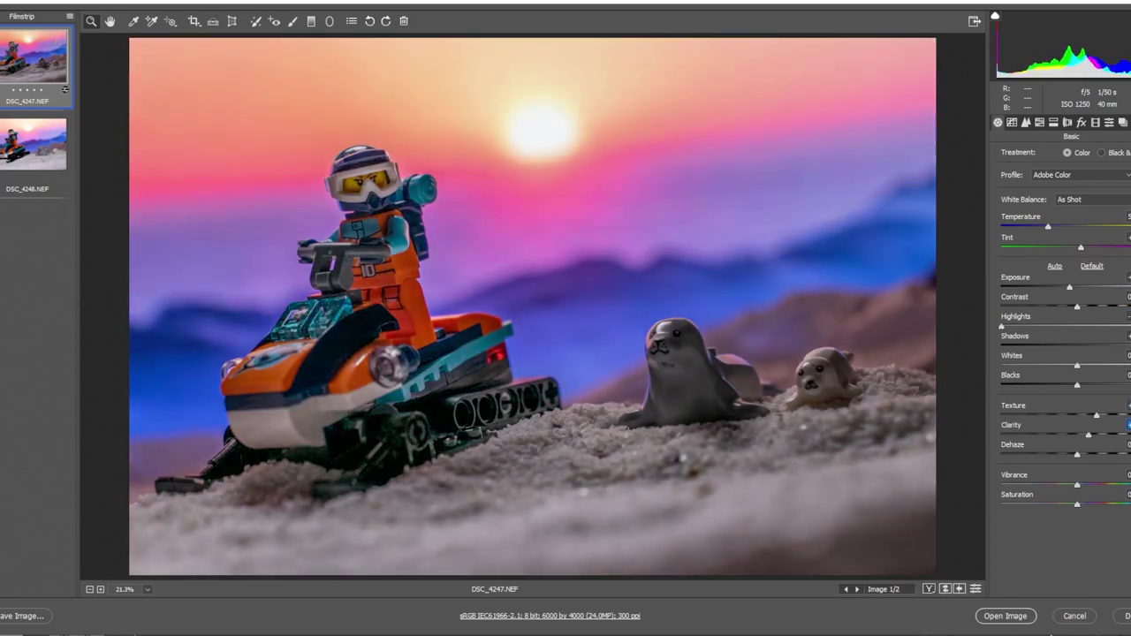
Compare both snowmobile shots' Detail noise settings at fit view, then select both photos.
left_click(33, 144)
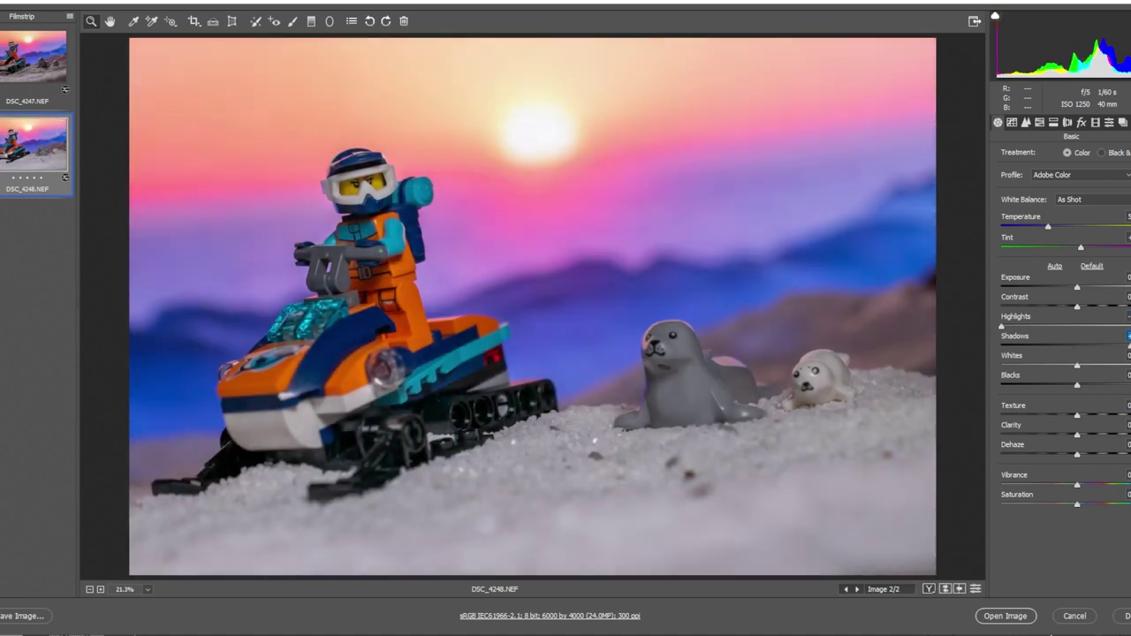
left_click(34, 58)
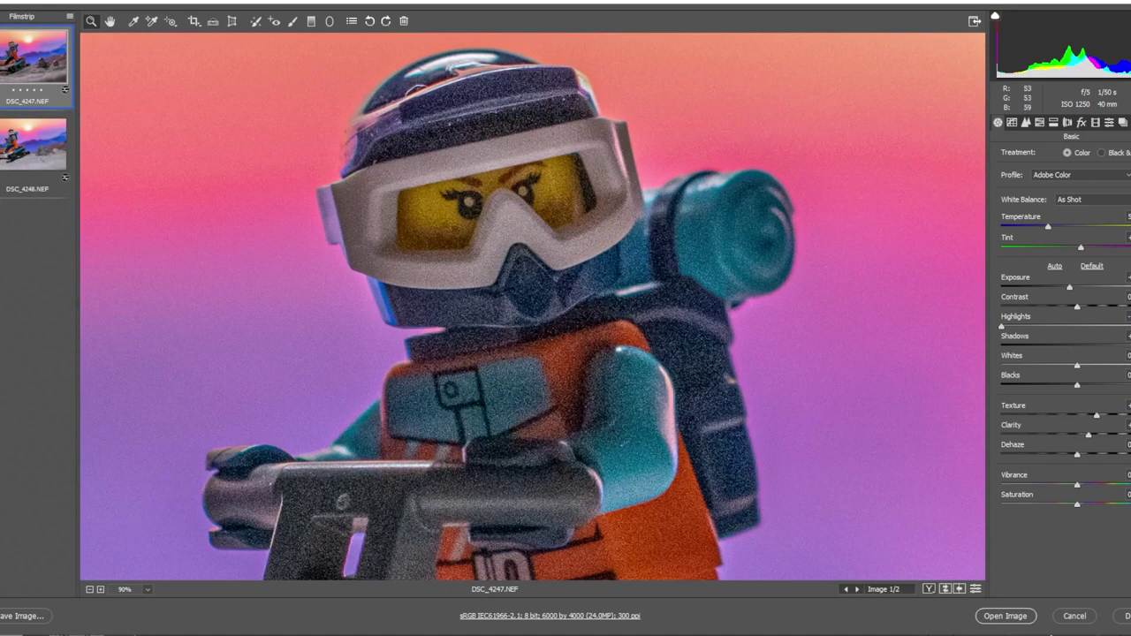
key("ctrl+alt+3")
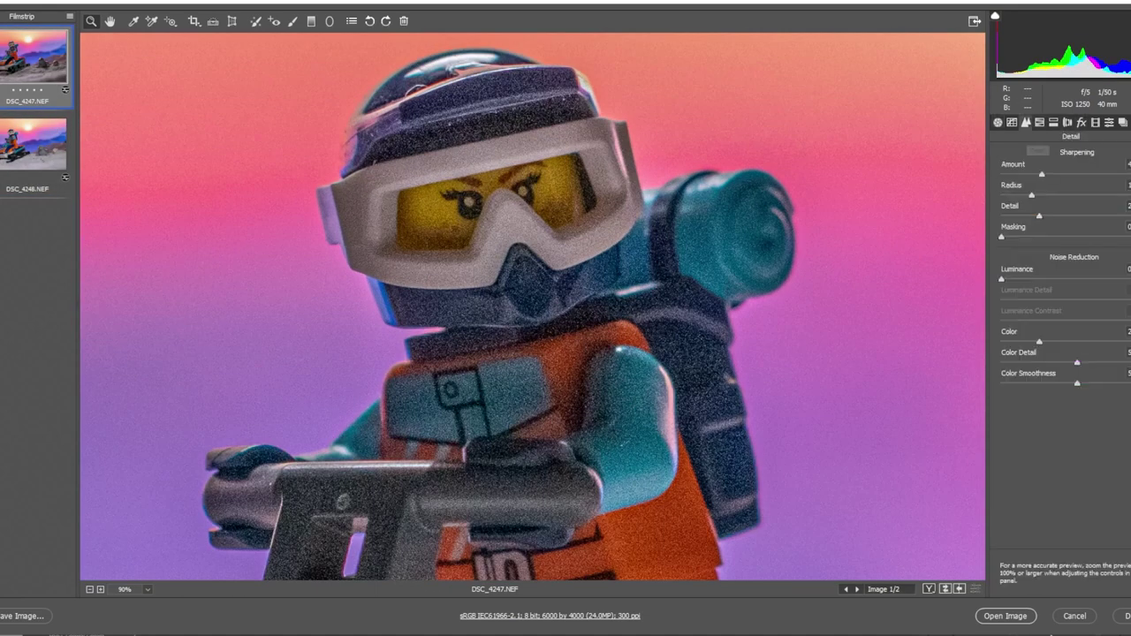
key("ctrl+0")
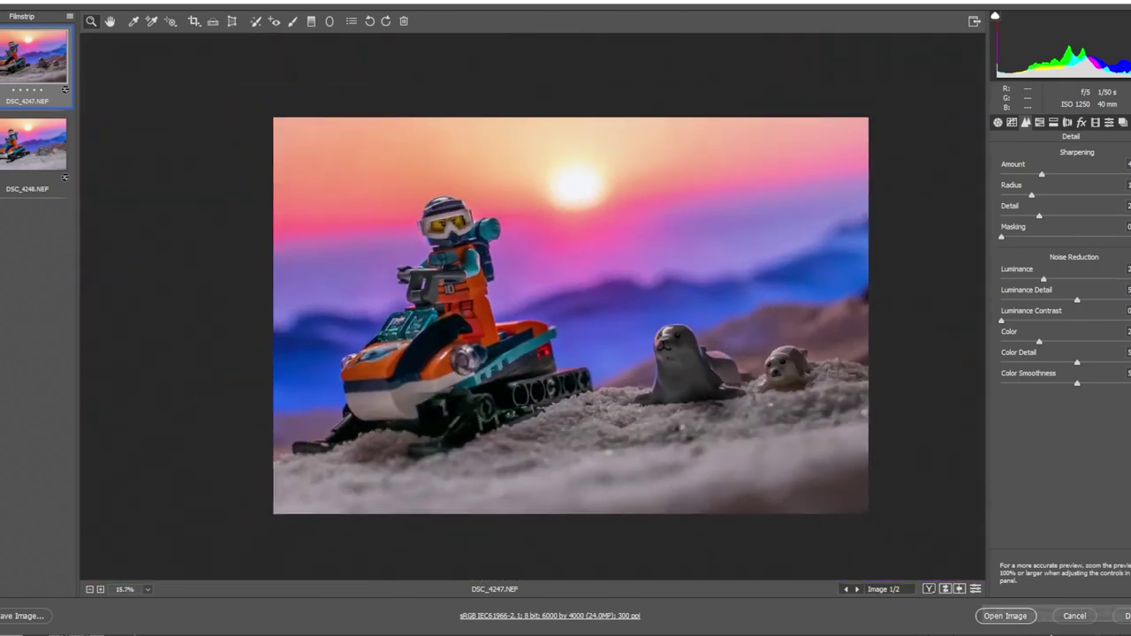
left_click(33, 144)
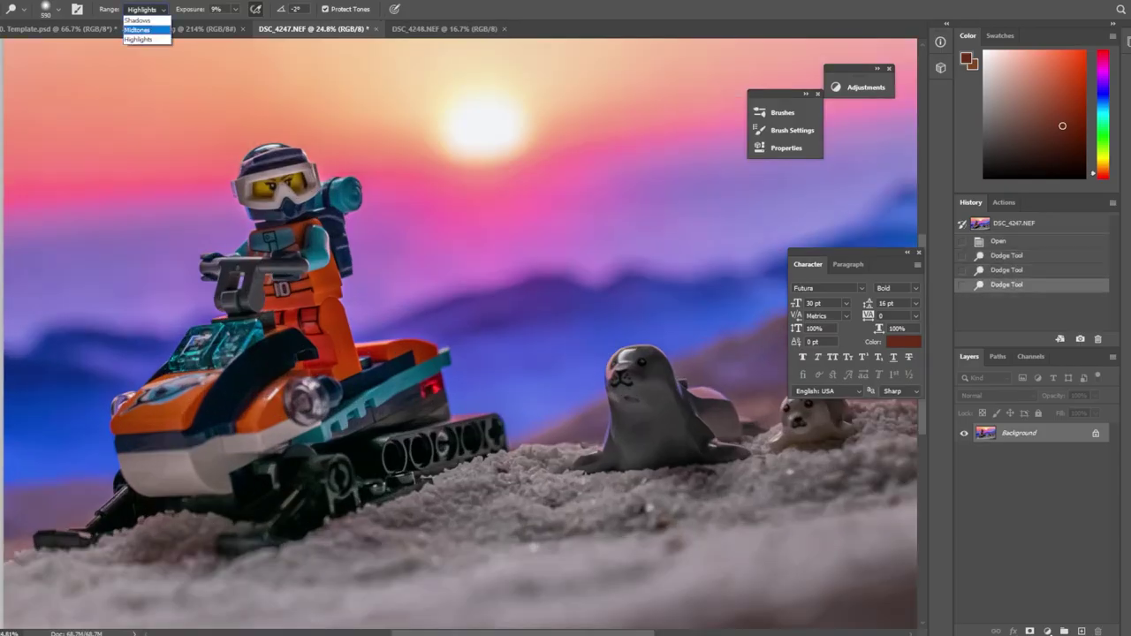
Crop the snowmobile photo to a 4:5 ratio.
scroll(459, 334, "right", 2)
scroll(721, 327, "down", 2)
scroll(455, 334, "down", 2)
key("c")
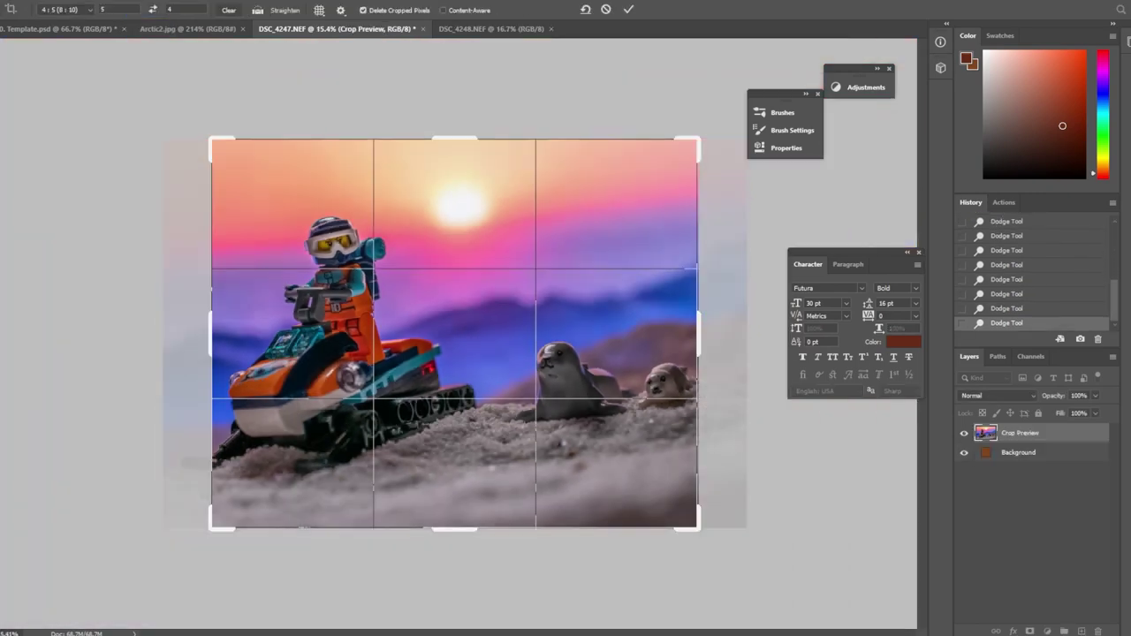
key("Return")
Resize the cropped photo to 5000 pixels wide and fit it in the window.
key("alt+i")
key("s")
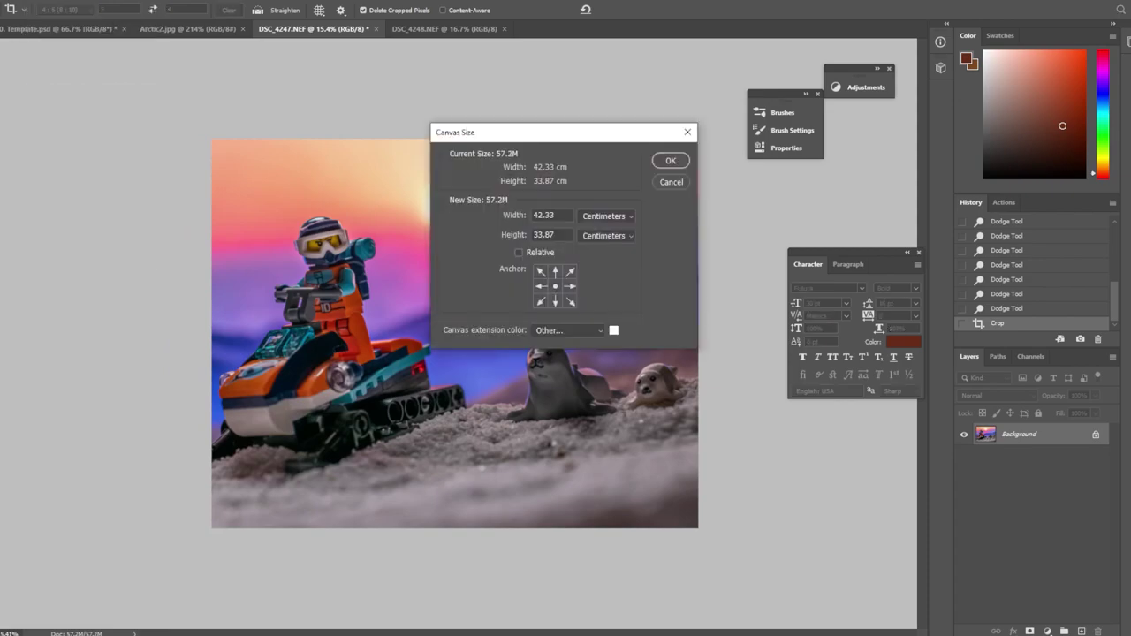
key("Escape")
key("alt+i")
key("i")
key("Return")
key("ctrl+0")
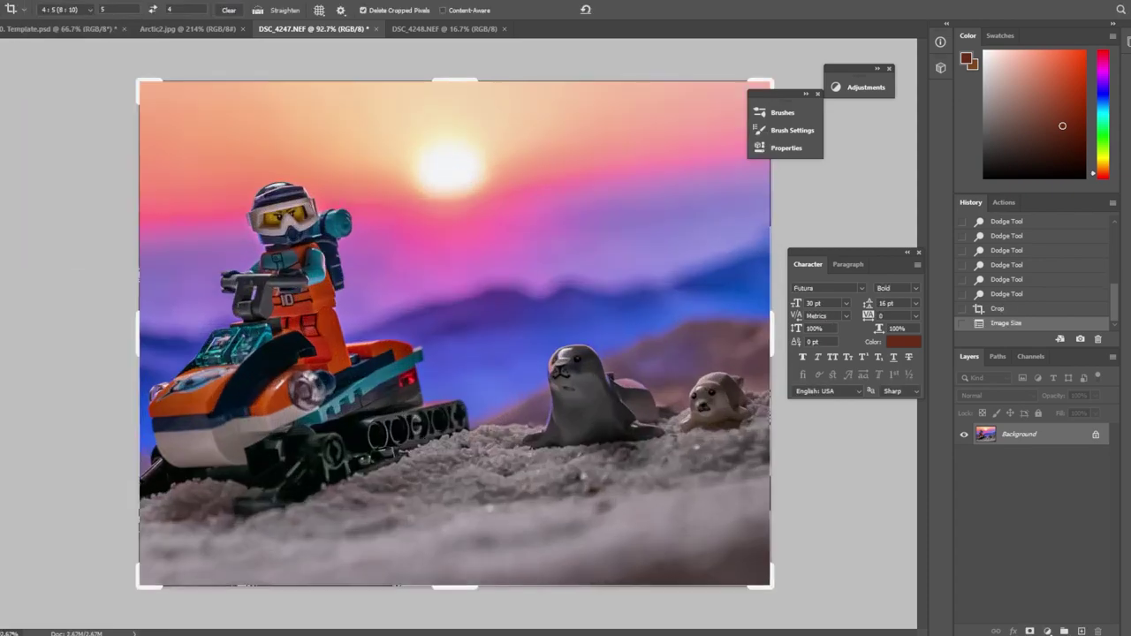
Drag the template's logo, particle and sun-glow layers into the DSC_4247 photo.
key("m")
key("ctrl+Tab")
key("v")
left_click_drag(455, 334, 429, 374)
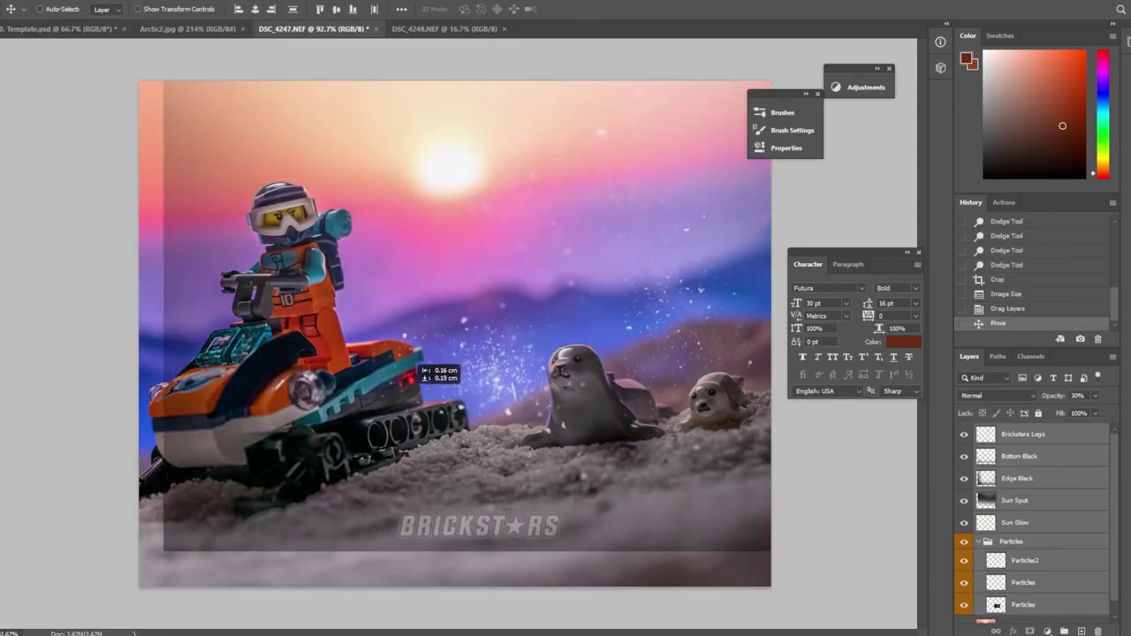
Hide the Particles, Sun Glow and Sun Spot overlay layers.
scroll(429, 374, "up", 10)
key("ctrl+0")
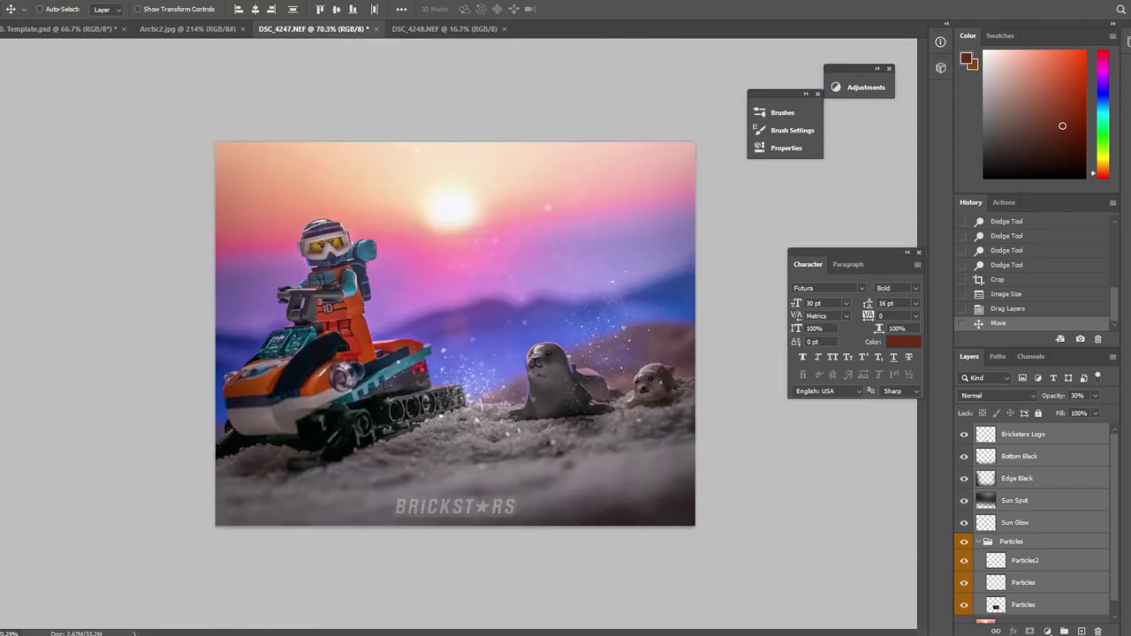
key("alt+[")
key("alt+[")
key("alt+[")
key("ctrl+comma")
key("alt+]")
key("alt+]")
key("alt+]")
key("ctrl+comma")
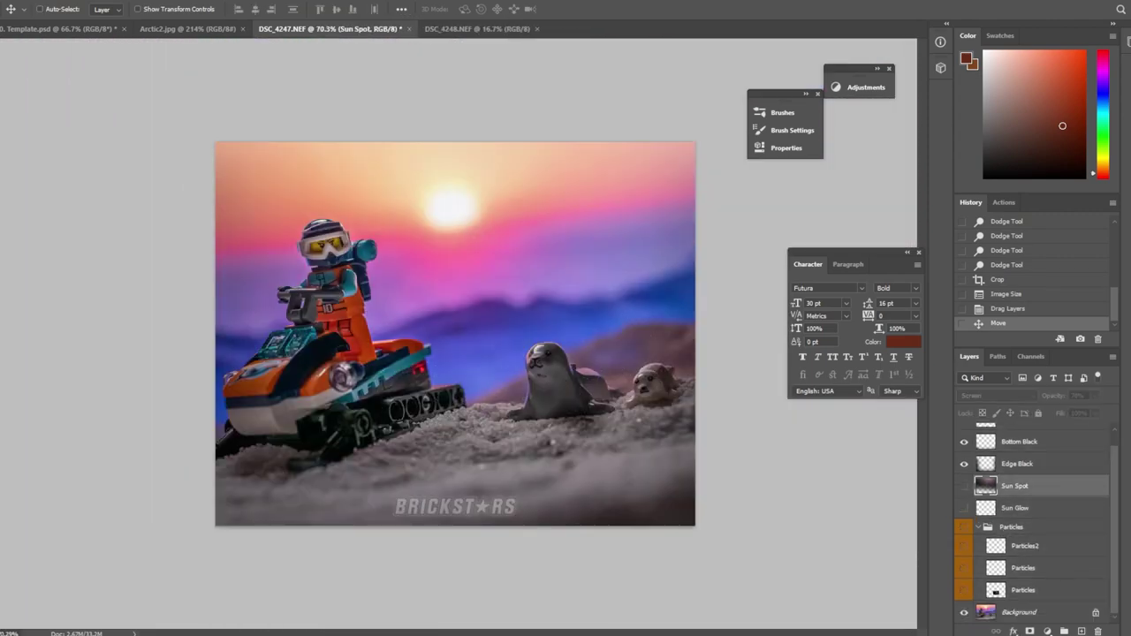
Compare the darkening layers, keeping Bottom Black and hiding Edge Black.
scroll(1034, 477, "up", 1)
left_click(964, 457)
left_click(964, 456)
left_click(965, 478)
left_click(965, 478)
left_click(964, 478)
left_click(964, 457)
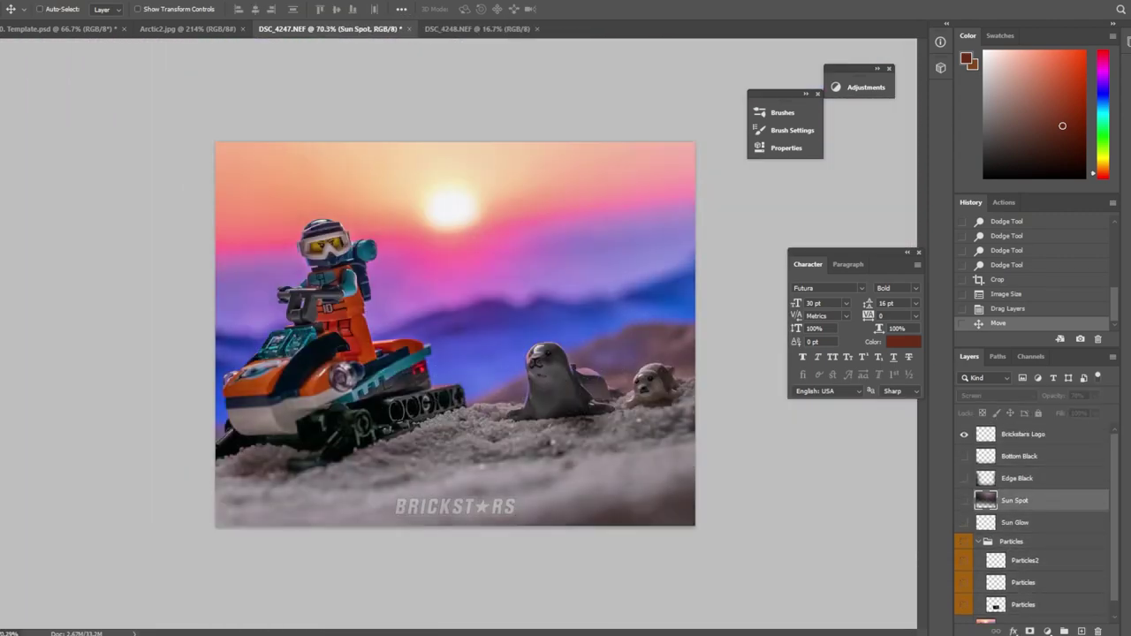
left_click(964, 456)
Set Bottom Black to a faint 24% opacity, then select the Background photo layer.
key("alt+]")
key("alt+]")
key("ctrl+comma")
key("ctrl+comma")
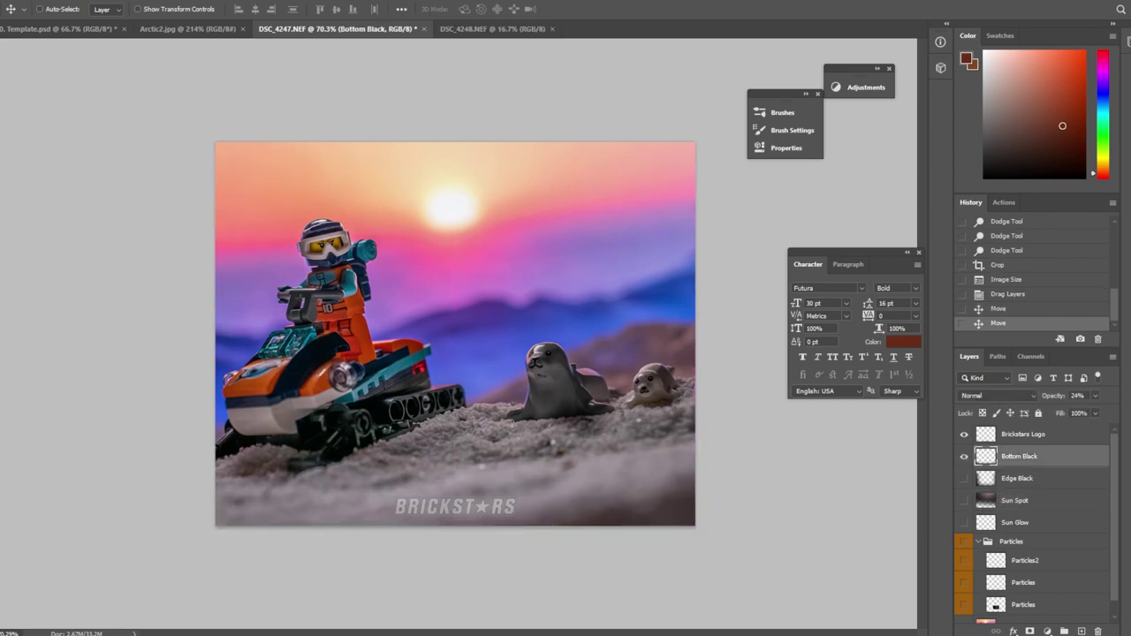
key("ctrl+0")
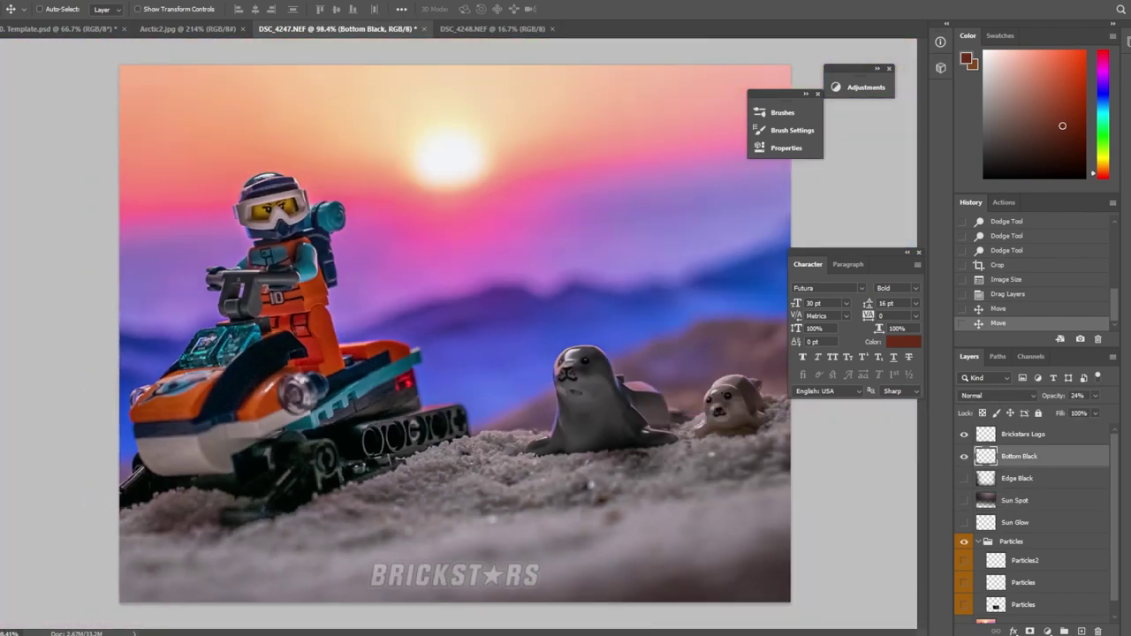
key("m")
scroll(385, 426, "up", 5)
key("alt+comma")
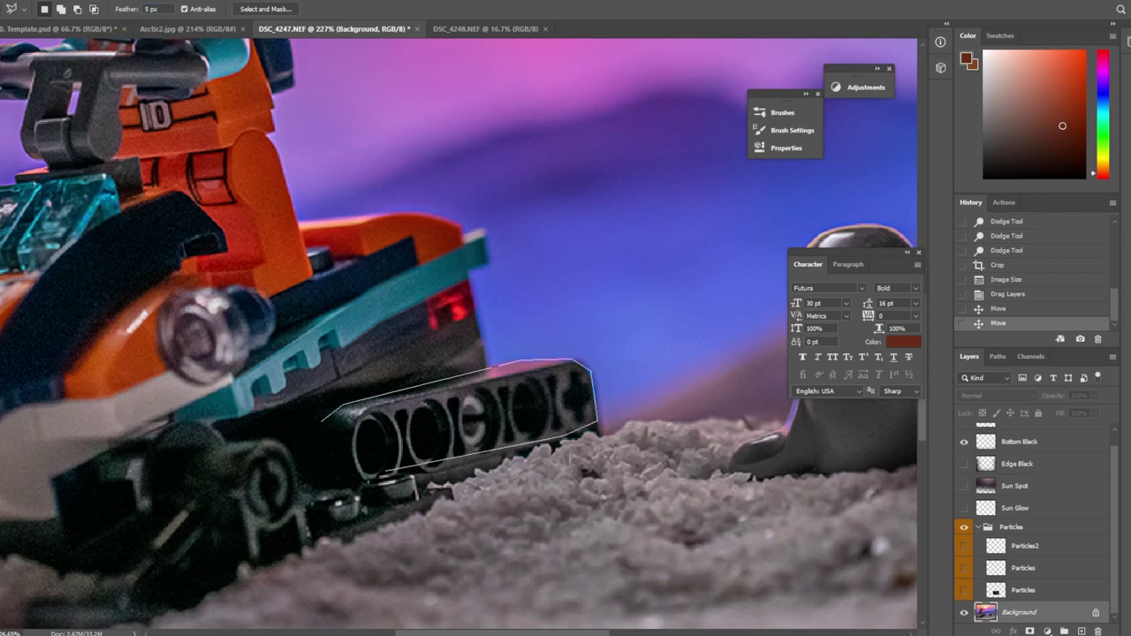
Copy the selected track to Layer 1 and apply a flat, tilted Spin Blur along it.
key("ctrl+j")
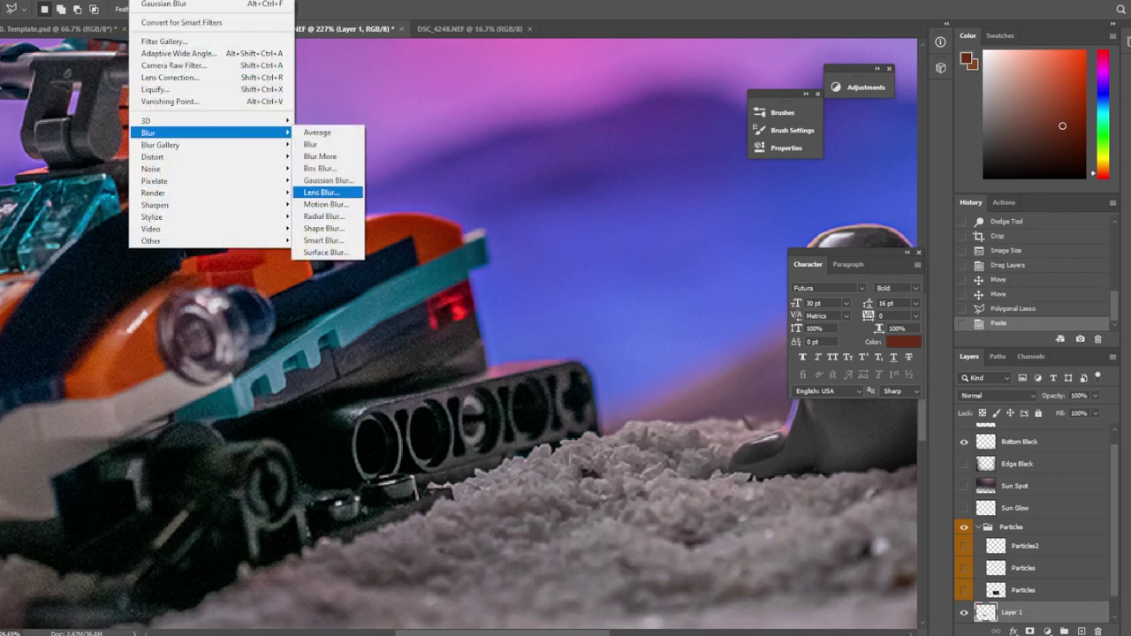
left_click(327, 192)
left_click_drag(540, 197, 495, 343)
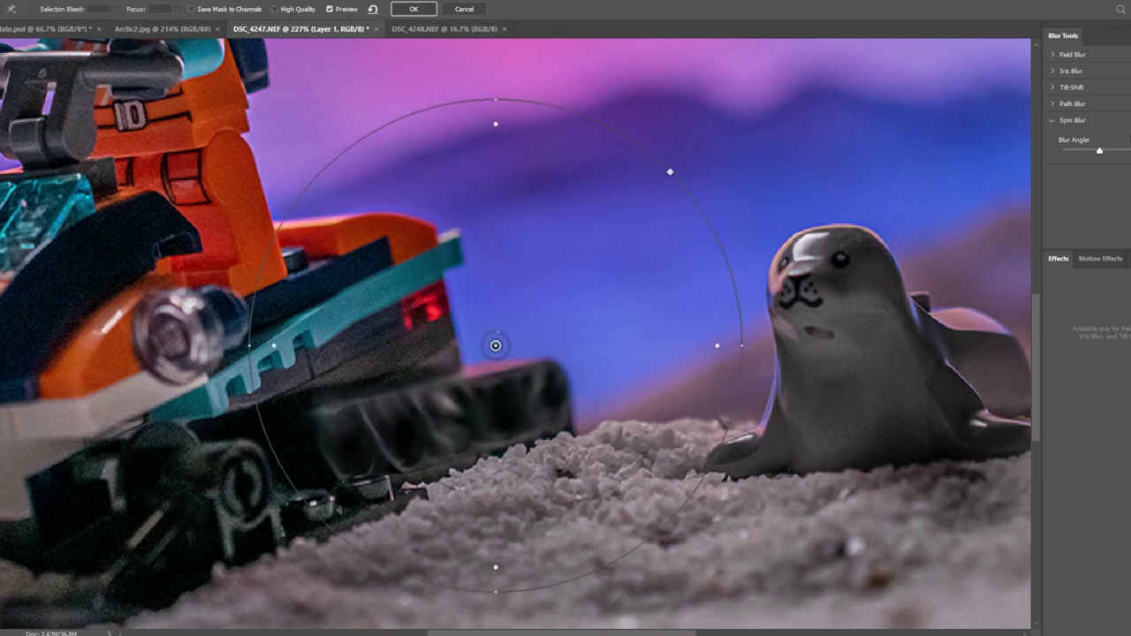
left_click_drag(716, 344, 674, 337)
left_click_drag(496, 345, 446, 424)
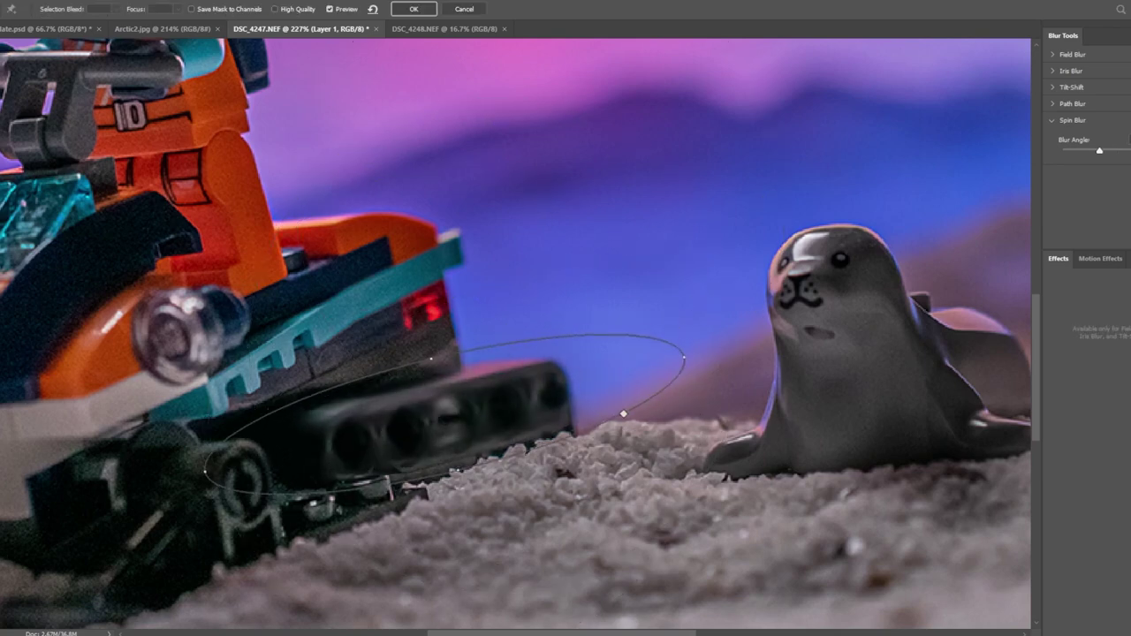
left_click_drag(681, 366, 705, 369)
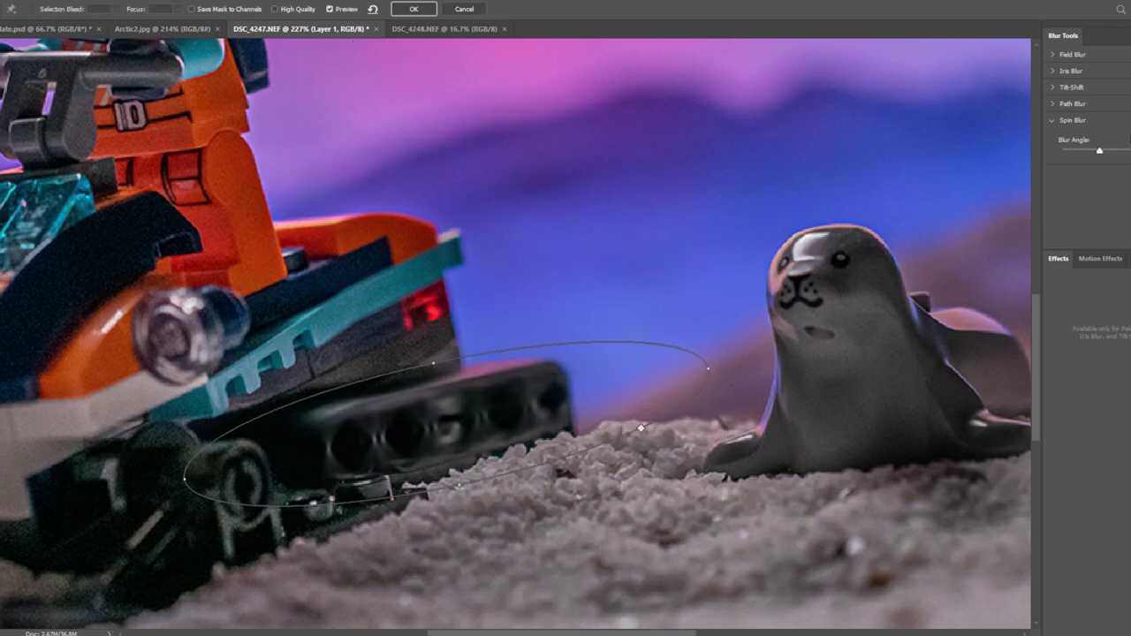
key("Return")
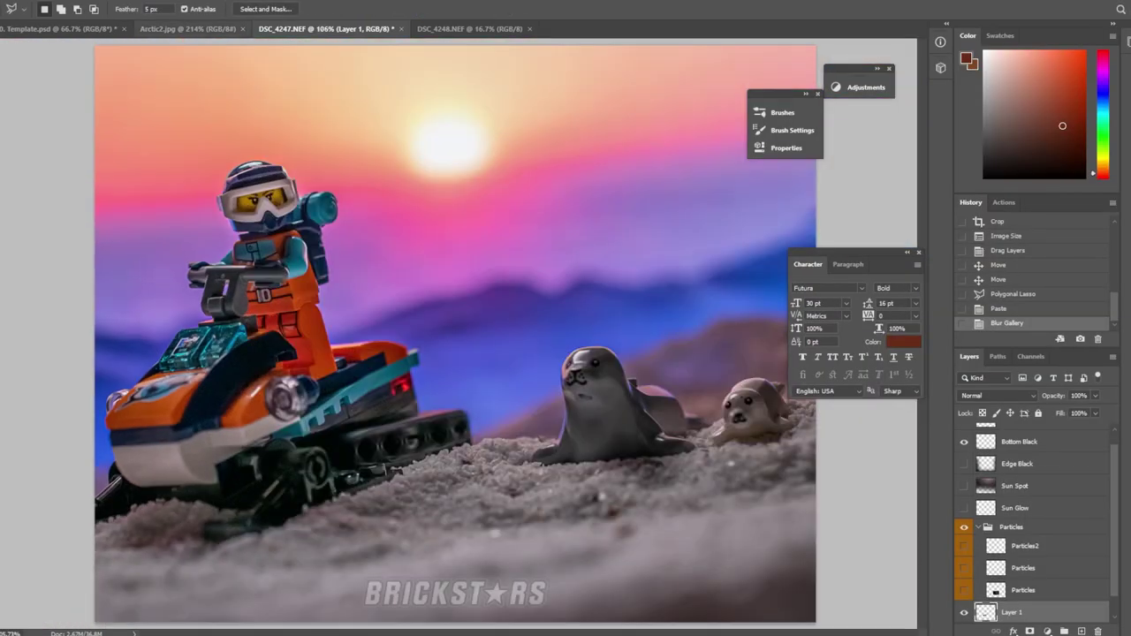
Bring in the template's Headlight glow and rotate it onto the front lamp.
left_click(58, 28)
key("v")
left_click_drag(530, 292, 389, 265)
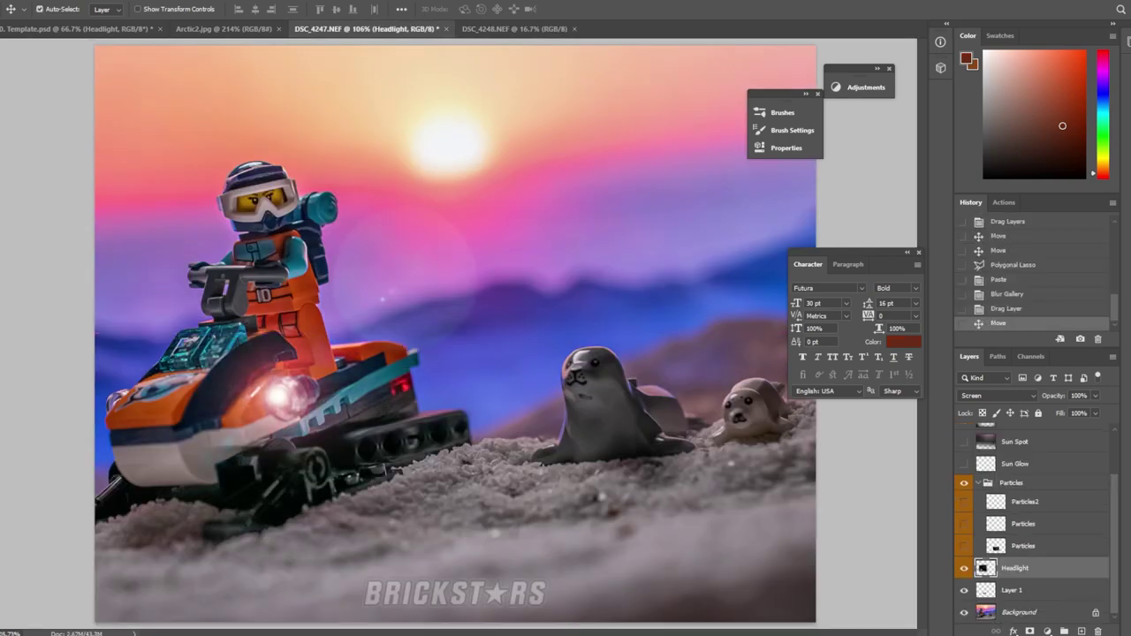
key("ctrl+t")
key("Return")
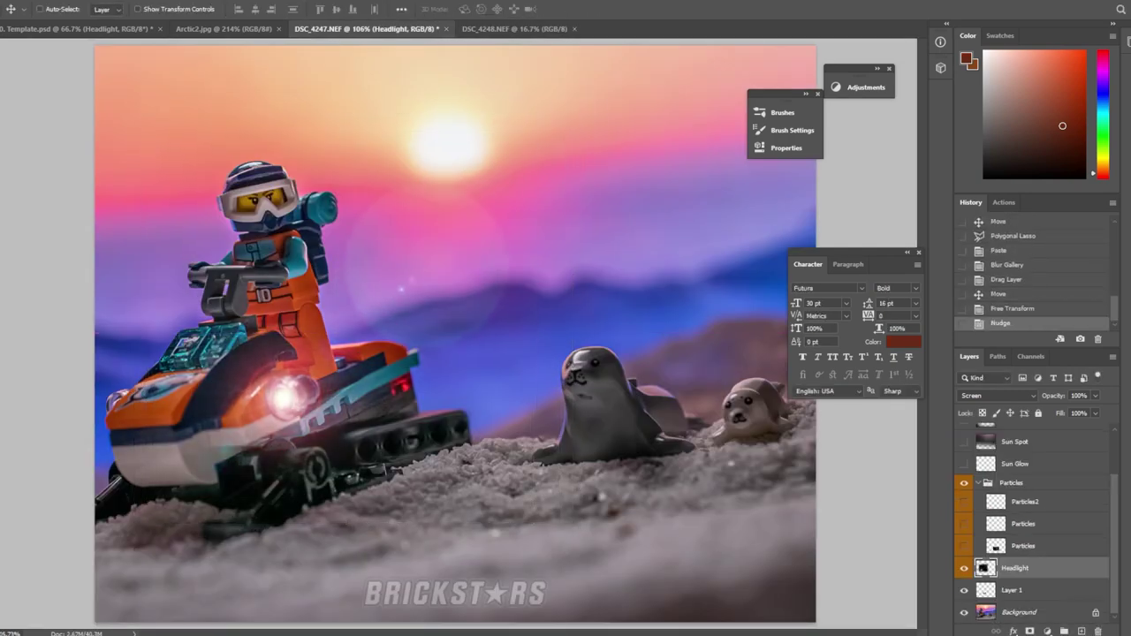
key("ctrl+t")
left_click_drag(358, 327, 132, 358)
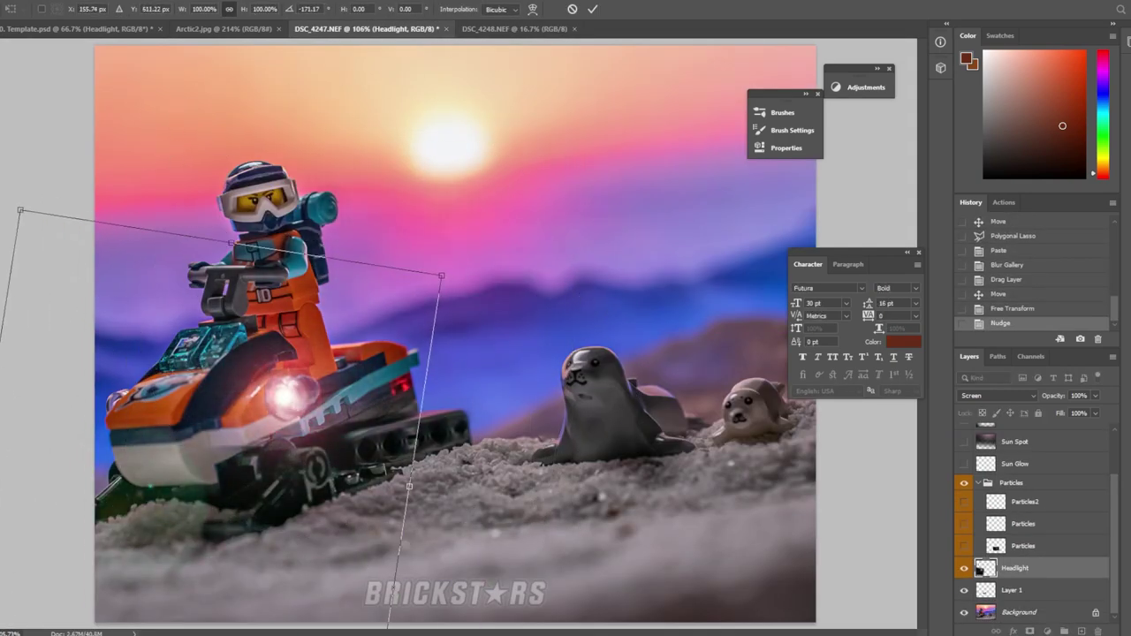
left_click_drag(283, 389, 328, 379)
key("Return")
key("ctrl+0")
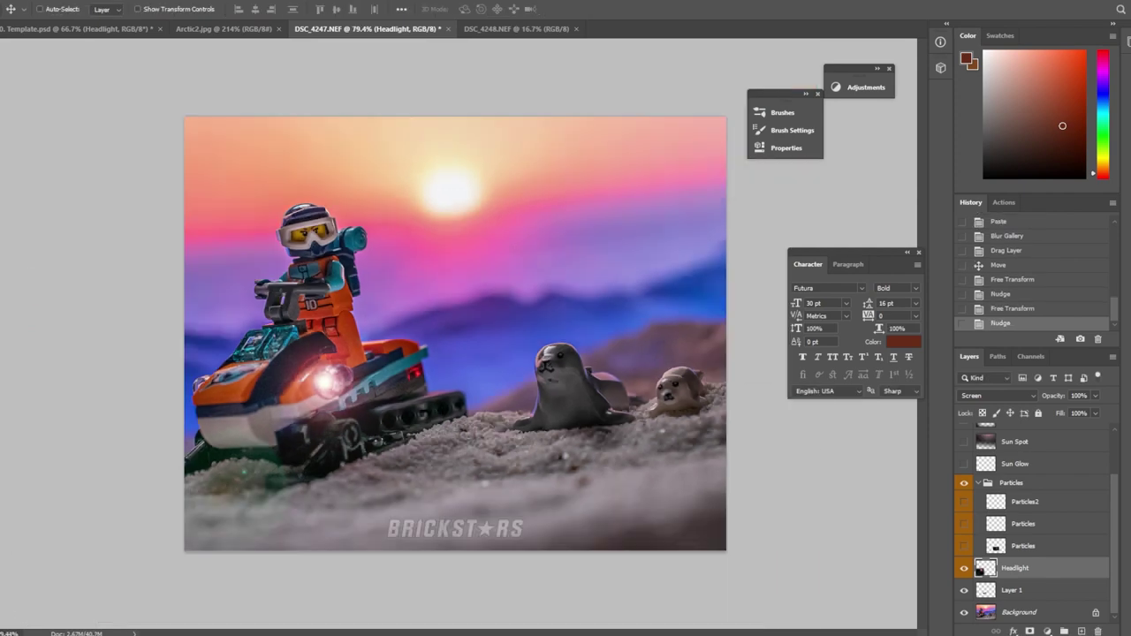
Duplicate the glow onto the second lamp, trim its excess, and show the Particles layer.
left_click_drag(619, 411, 482, 411)
scroll(213, 349, "up", 5)
key("l")
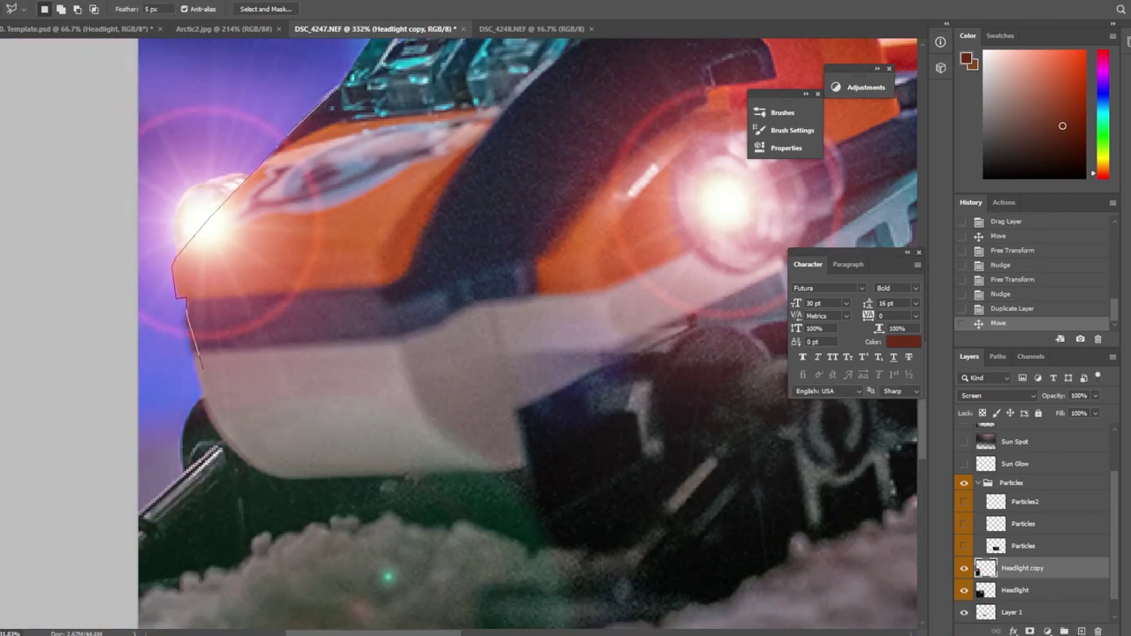
key("Delete")
key("ctrl+d")
key("v")
key("Left")
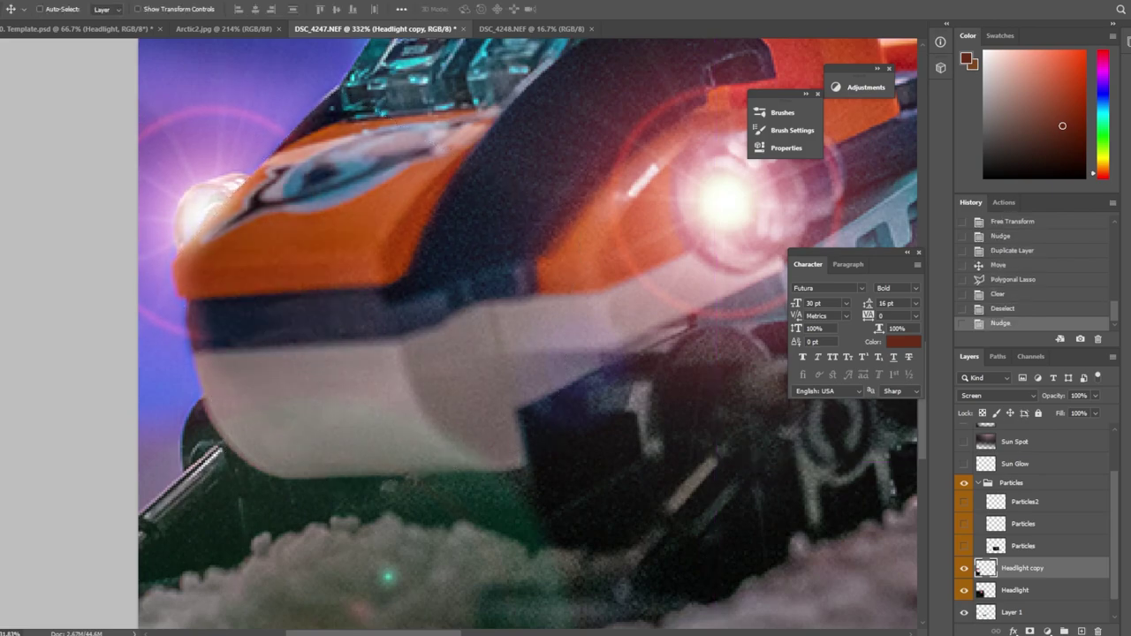
key("ctrl+z")
key("ctrl+0")
scroll(460, 336, "up", 5)
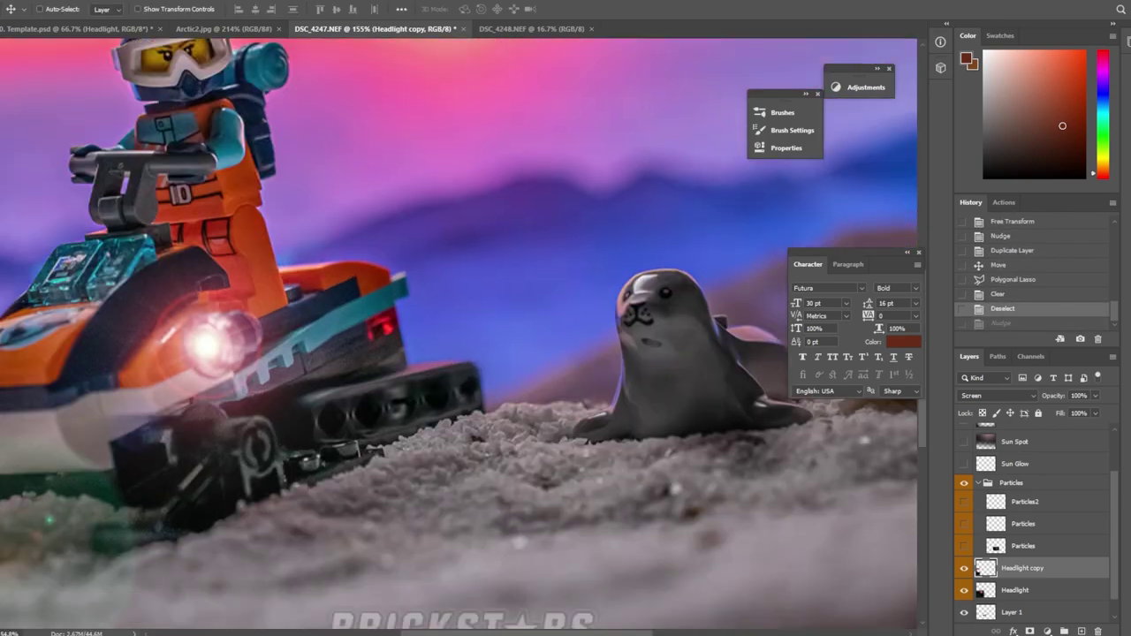
left_click(964, 546)
Move and reshape the Particles spray beside the track at 86% opacity.
left_click(1024, 545)
left_click_drag(495, 371, 371, 371)
key("ctrl+t")
left_click_drag(424, 425, 407, 407)
key("Return")
key("8")
key("6")
Motion-blur the particles into streaks and erase those overlapping the sand.
key("alt+t")
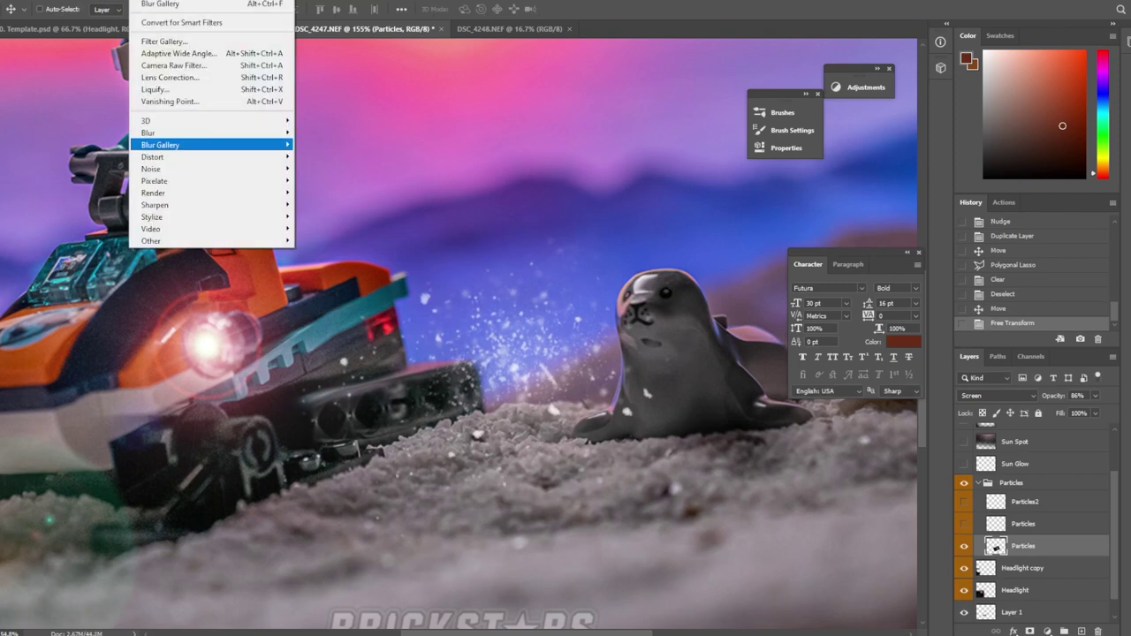
key("Up")
key("Right")
key("Down")
key("Down")
key("Down")
key("Down")
key("Down")
key("Down")
key("Return")
key("Return")
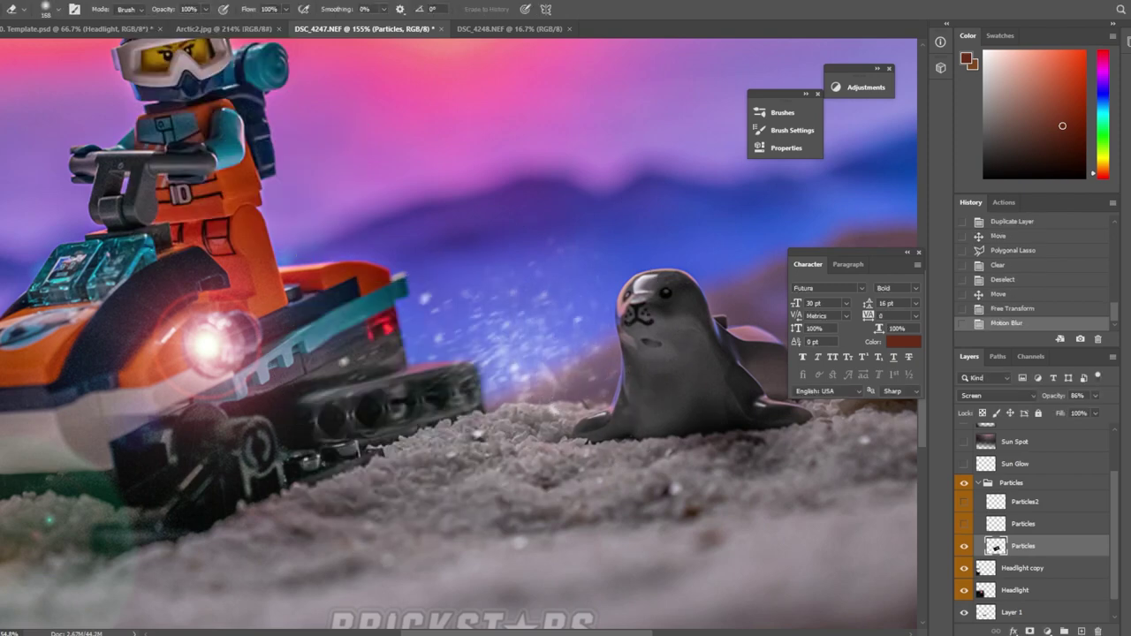
left_click_drag(442, 455, 520, 468)
scroll(460, 336, "down", 3)
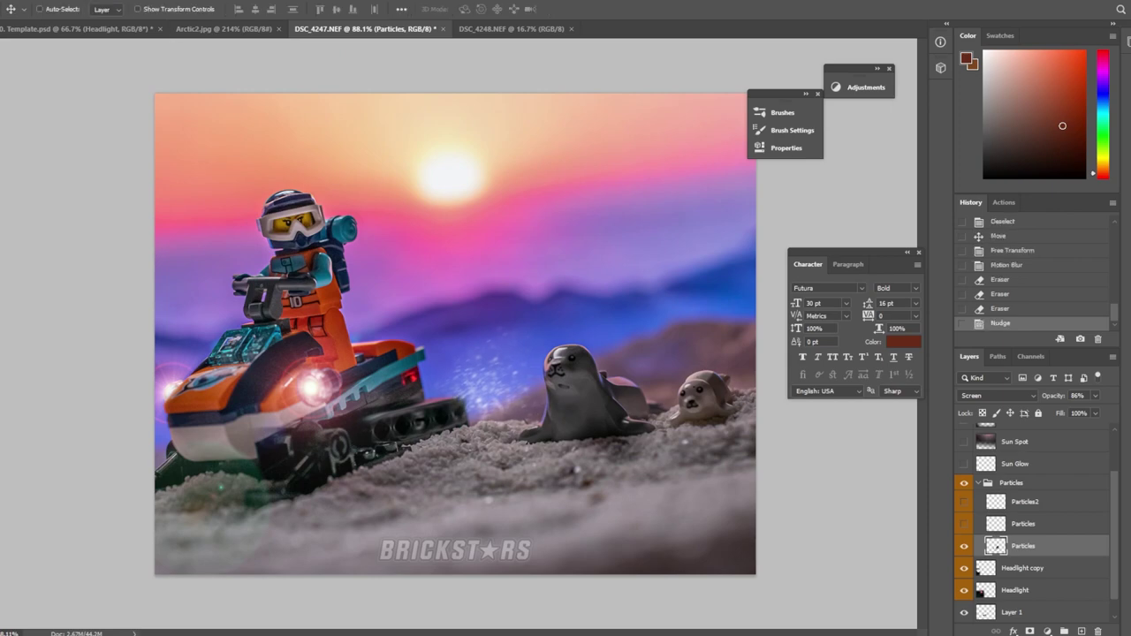
Rotate the other Particles spray and transform the Particles2 layer.
left_click(1023, 523)
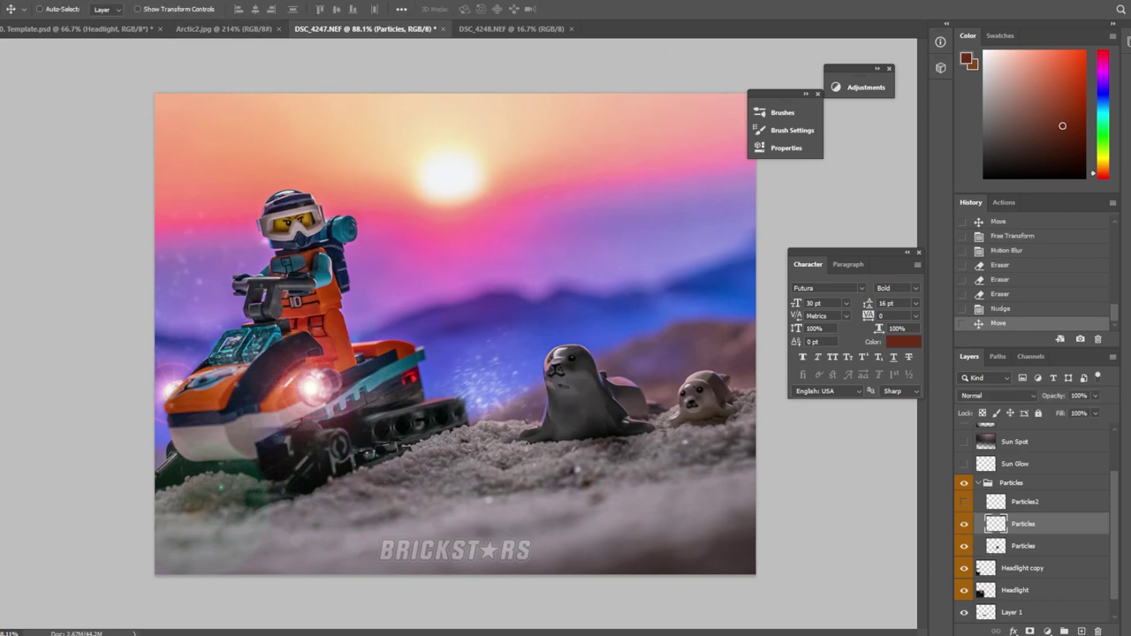
key("ctrl+t")
left_click_drag(212, 367, 225, 380)
key("Return")
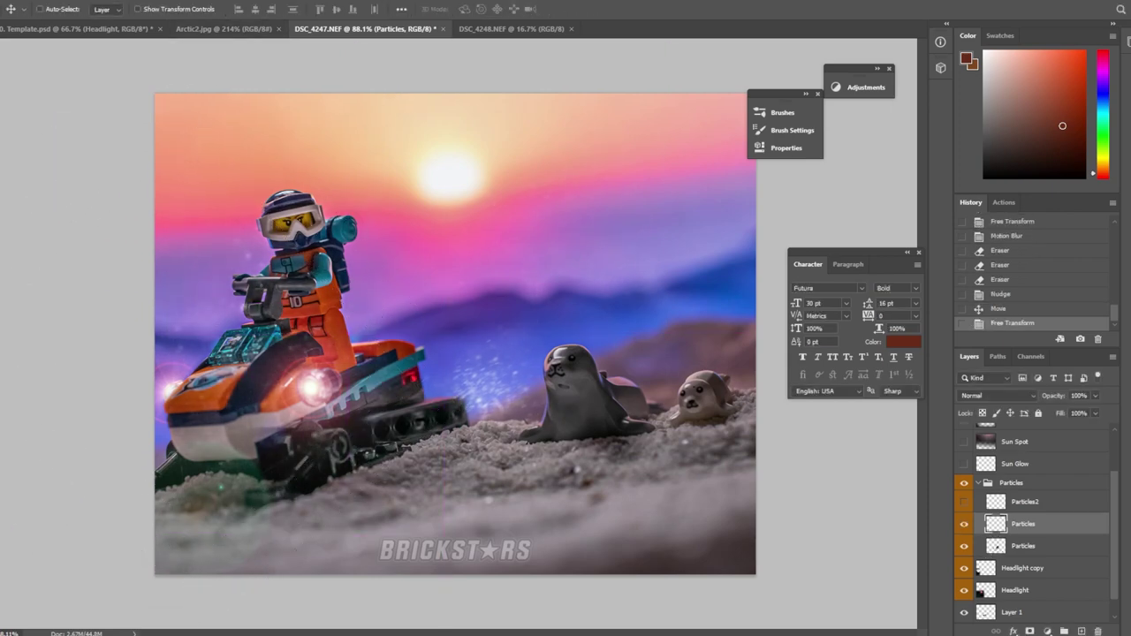
key("alt+bracketright")
key("ctrl+t")
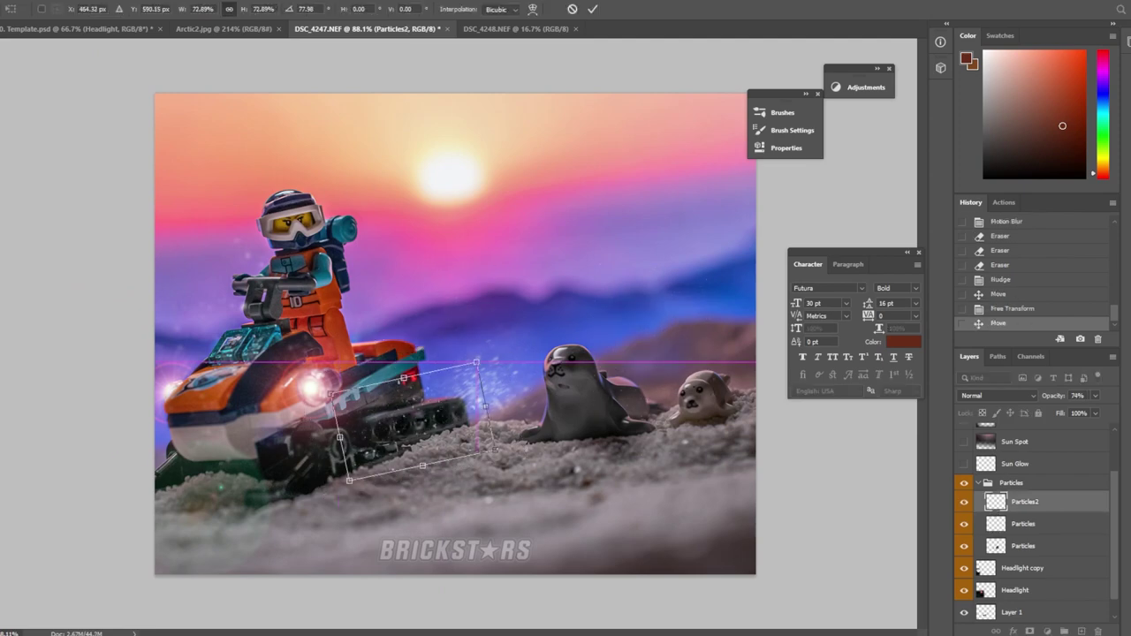
key("Return")
Duplicate Particles2 several times and transform the copies together to thicken the spray.
key("ctrl+j")
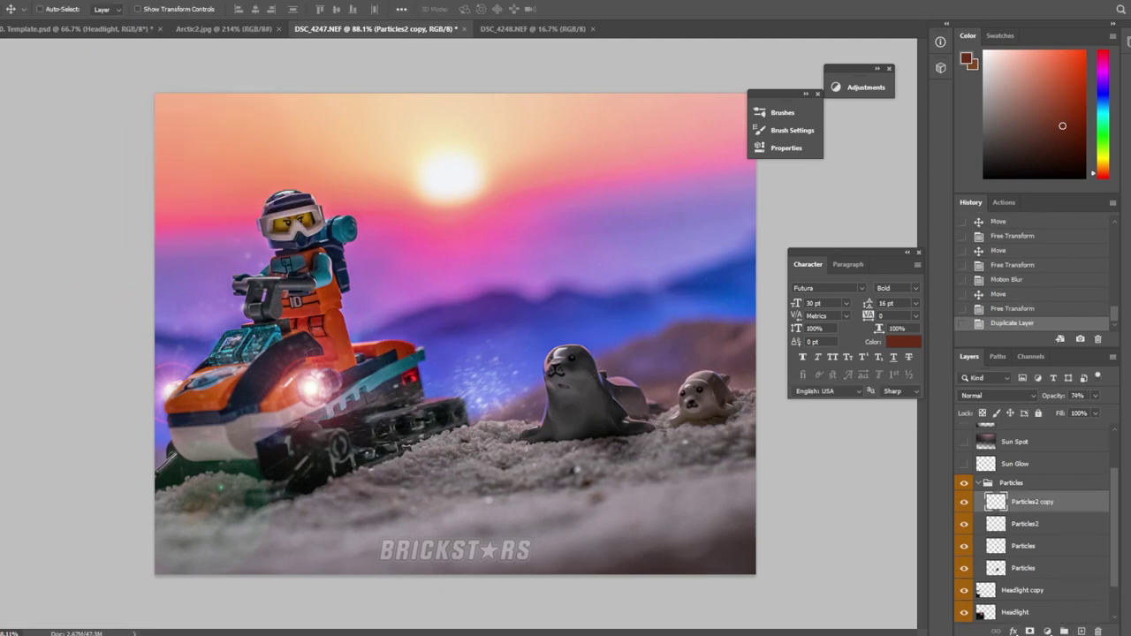
scroll(459, 327, "up", 3)
scroll(459, 327, "down", 2)
key("ctrl+j")
key("ctrl+0")
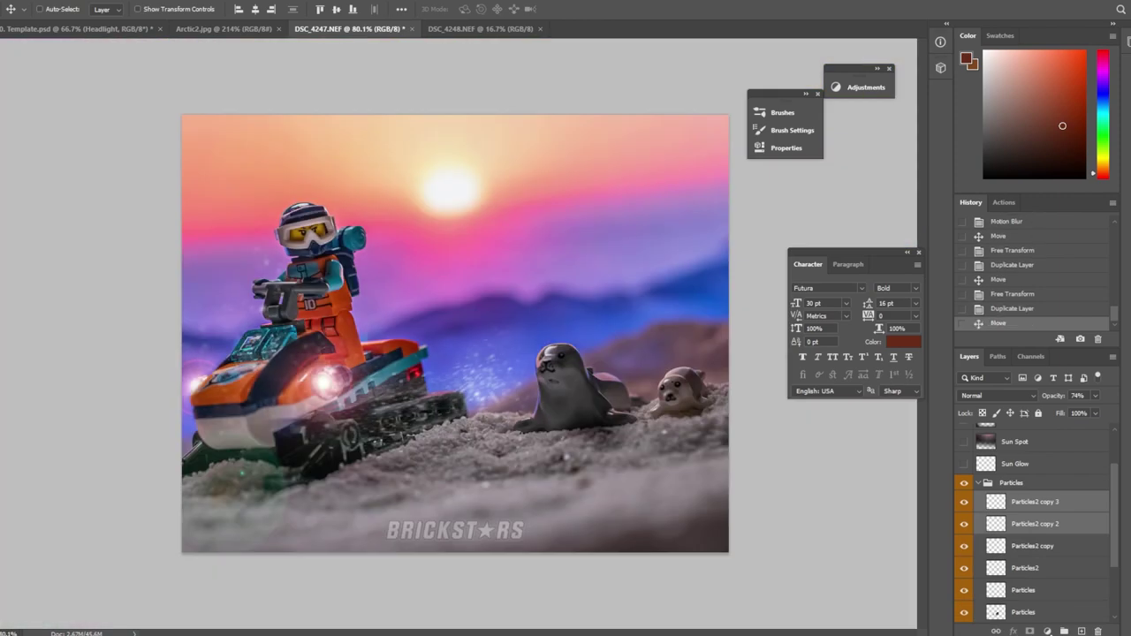
key("shift+alt+bracketleft")
key("shift+alt+bracketleft")
key("ctrl+shift+alt+t")
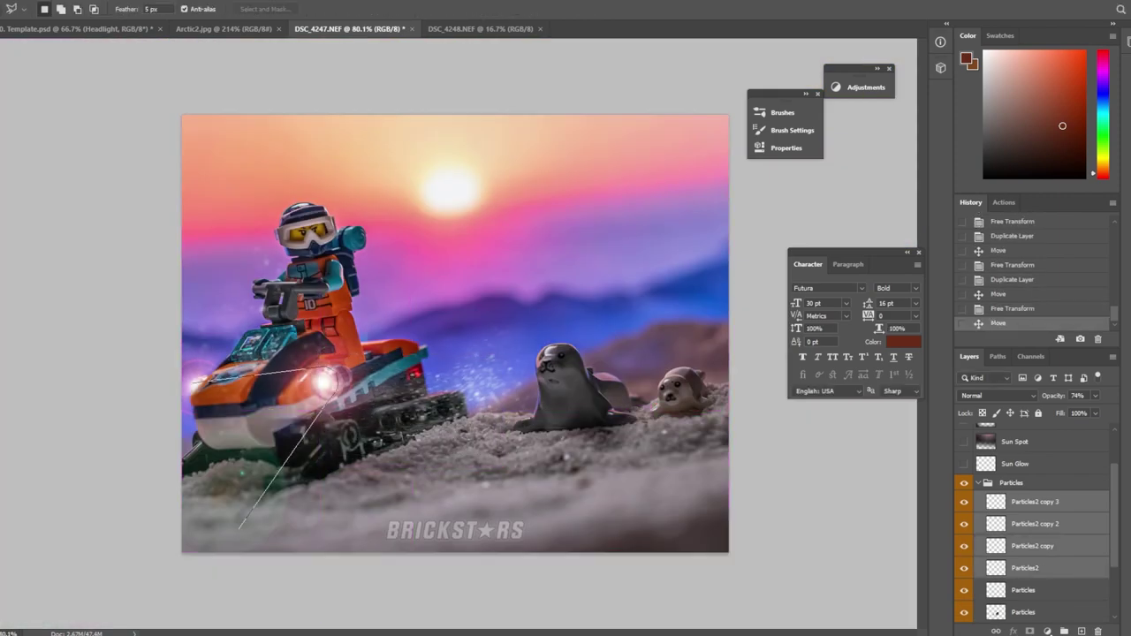
Paint a trial glow on a new layer over the headlight, then delete it.
key("ctrl+shift+alt+n")
key("b")
key("d")
key("x")
left_click(304, 416)
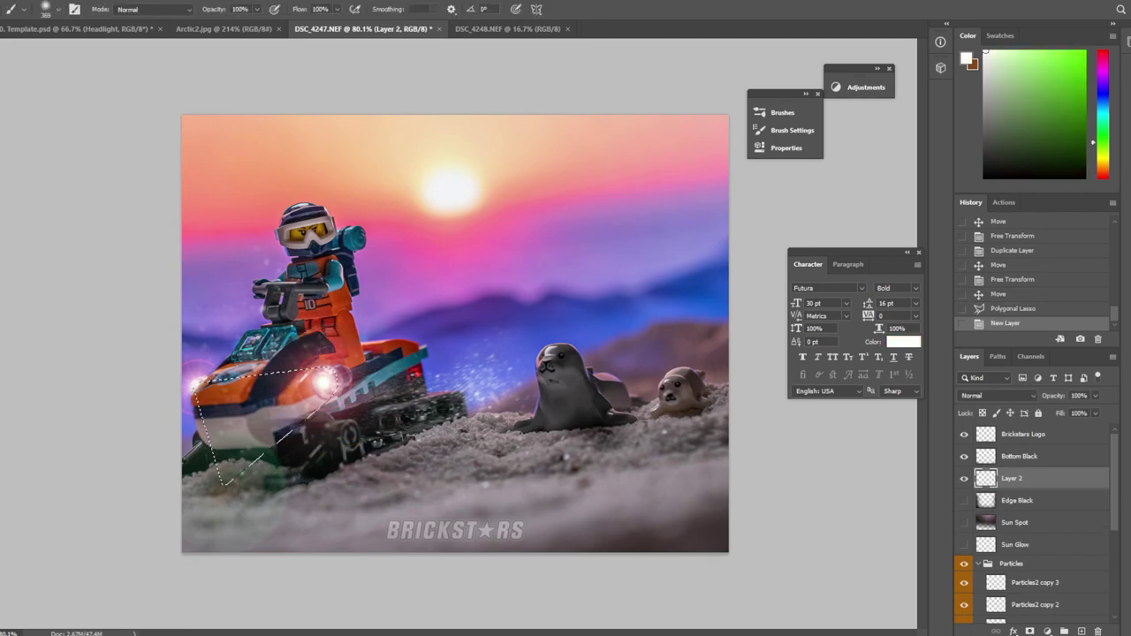
key("ctrl+d")
key("l")
key("Delete")
Choose the SUN RAYS 2 brush from the brush presets.
left_click(782, 112)
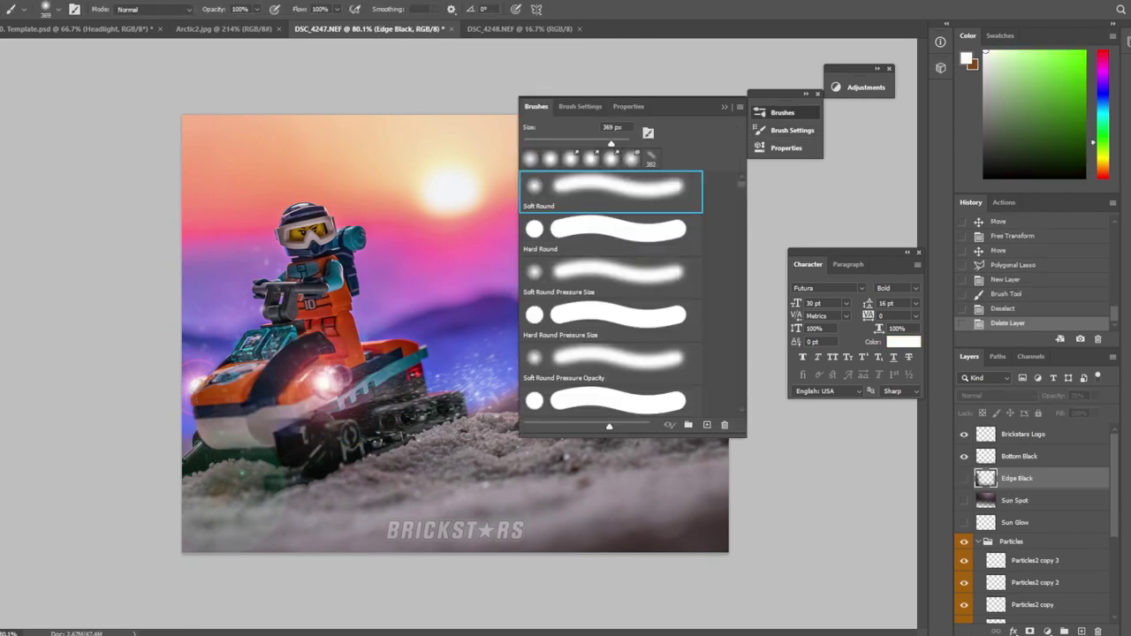
scroll(610, 283, "down", 10)
scroll(610, 282, "down", 5)
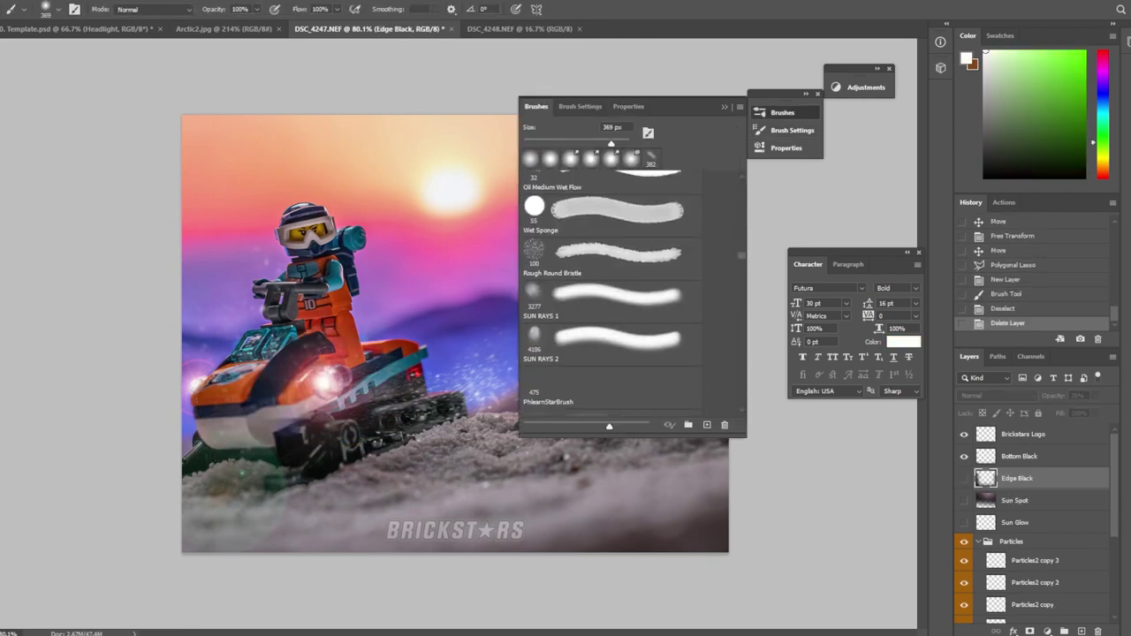
left_click(610, 300)
left_click(782, 113)
left_click(793, 130)
left_click(537, 106)
left_click(610, 345)
Stamp a sun-ray flare on a new layer and fit it onto the headlight.
key("ctrl+shift+alt+n")
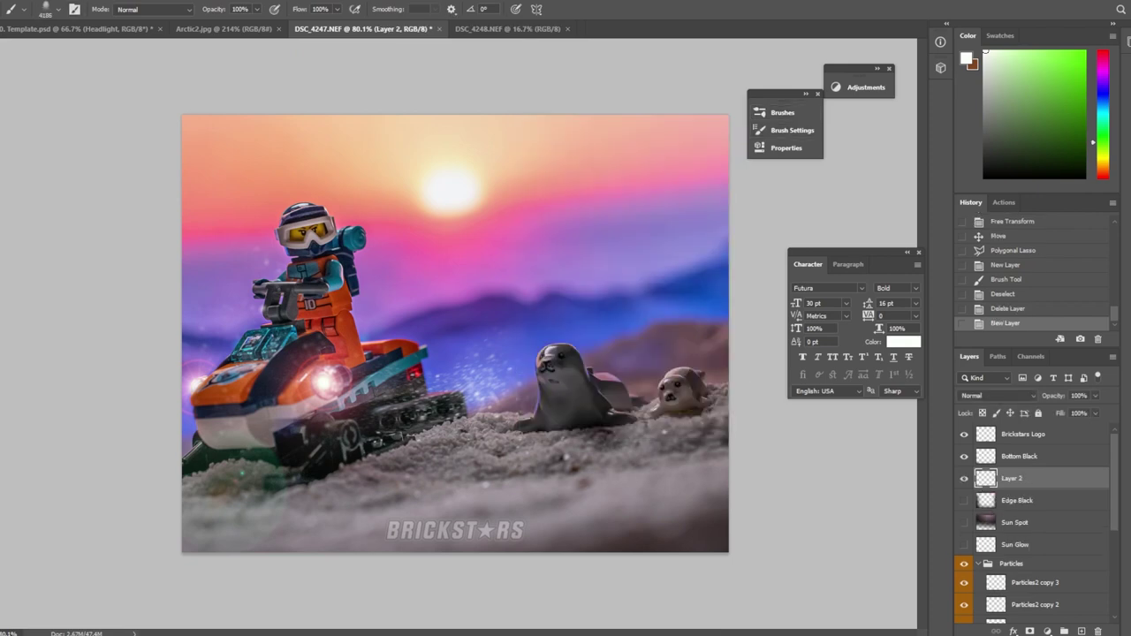
key("ctrl+t")
mouse_move(433, 274)
left_mouse_down()
mouse_move(332, 380)
mouse_move(314, 389)
mouse_move(200, 348)
mouse_move(195, 398)
left_mouse_up()
key("Return")
Duplicate the flare layer and erase excess from the left flare.
key("ctrl+j")
key("v")
scroll(313, 389, "up", 5)
scroll(554, 502, "down", 5)
key("alt+bracketleft")
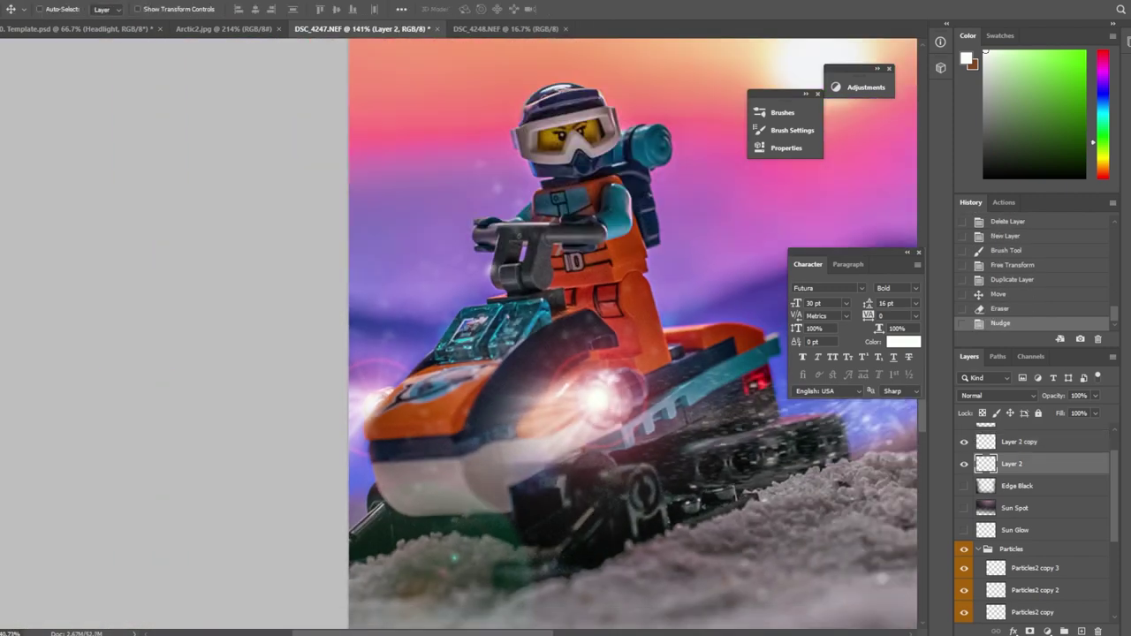
scroll(566, 389, "down", 2)
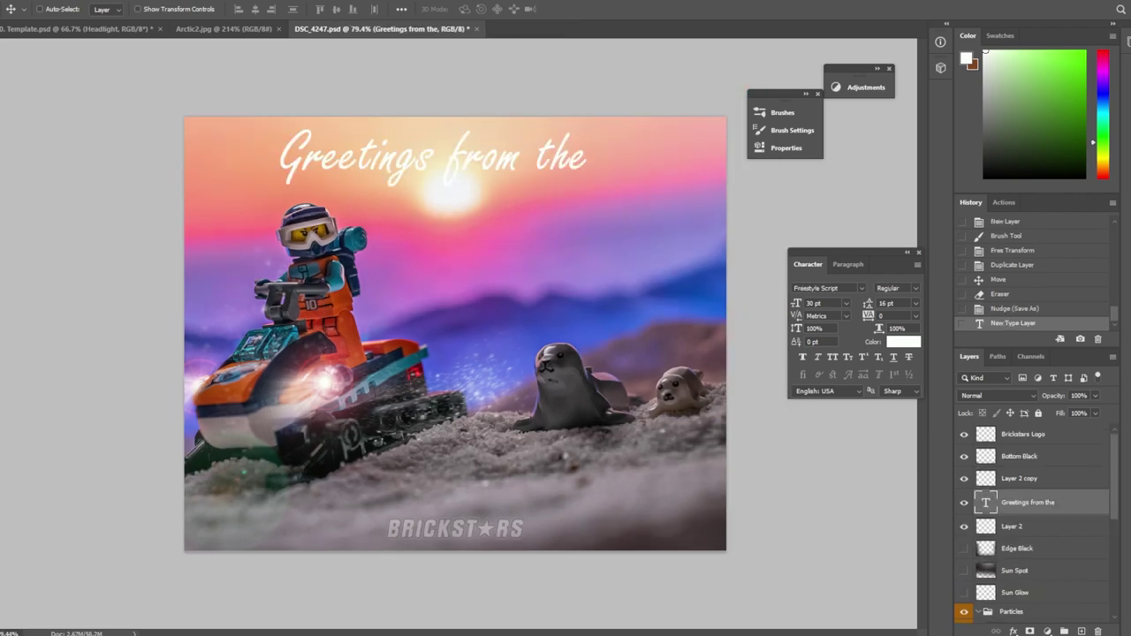
Resize the 'Greetings from the' title text to 34 pt.
double_click(985, 502)
type("34")
key("Return")
key("ctrl+Return")
key("v")
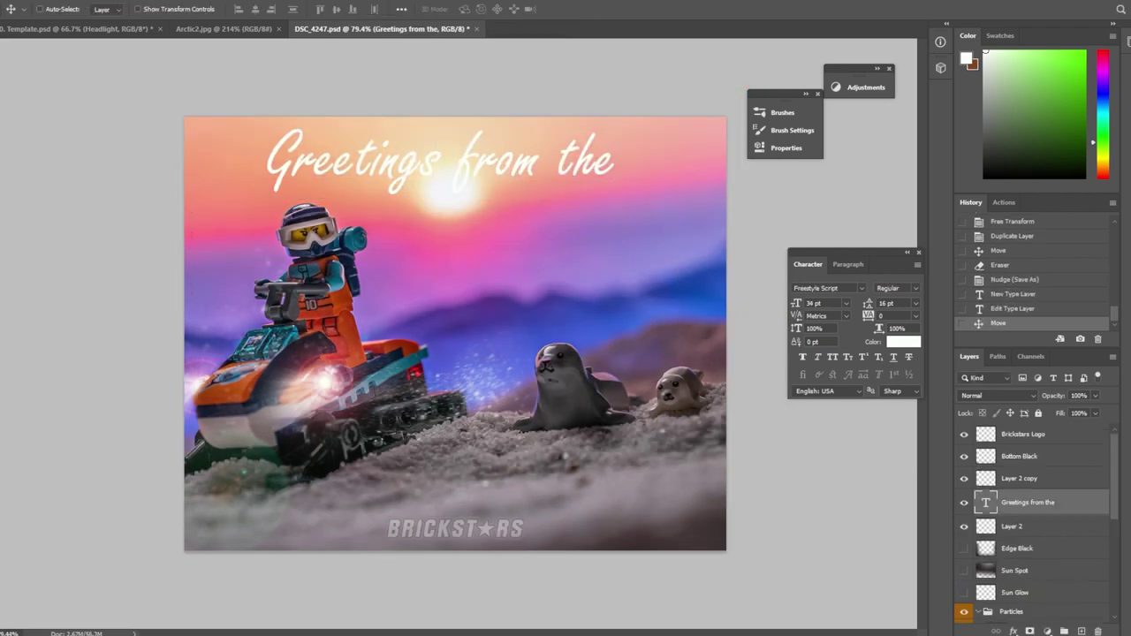
Give the title a white Stroke layer style.
double_click(1074, 502)
left_click(679, 354)
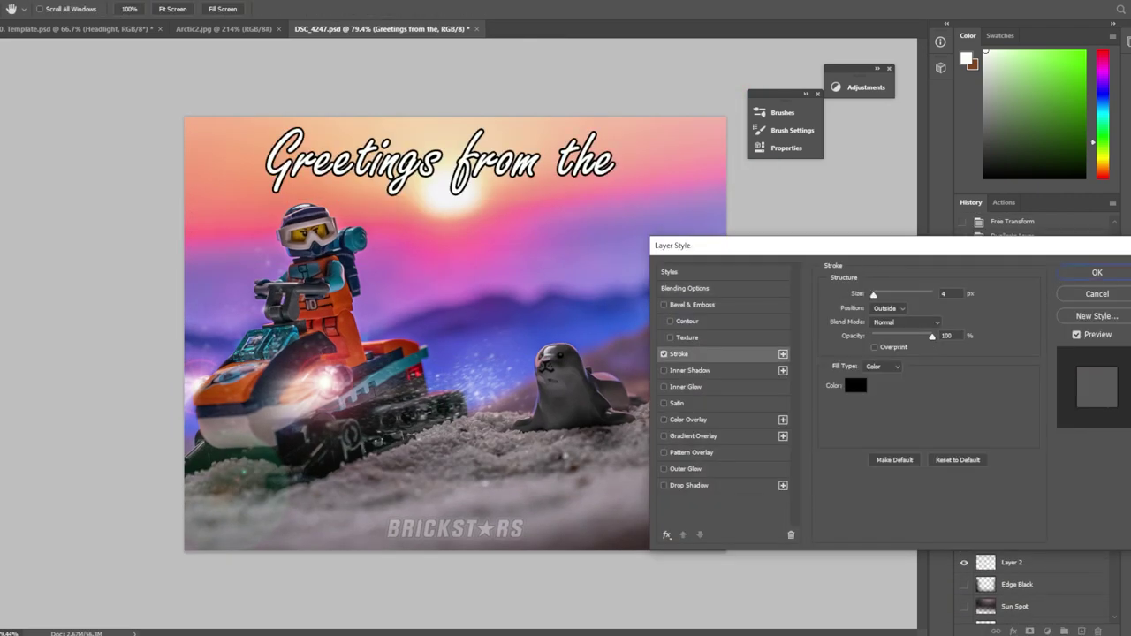
left_click(856, 385)
left_click(463, 324)
left_click(737, 315)
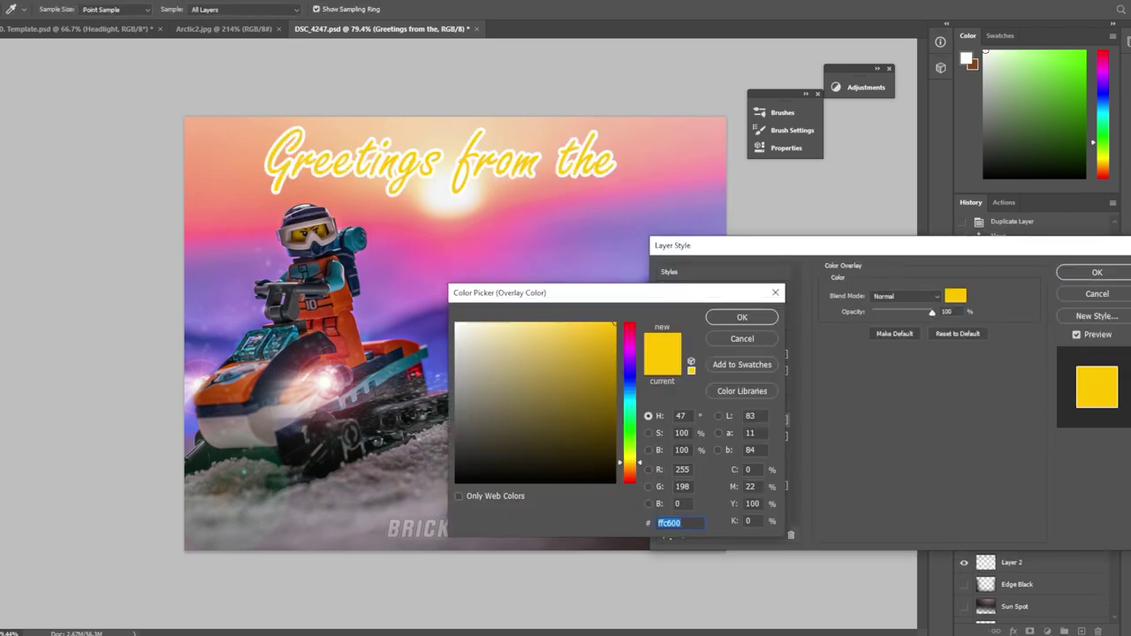
Add a medium blue Color Overlay and a red-orange Drop Shadow to the title.
left_click(580, 460)
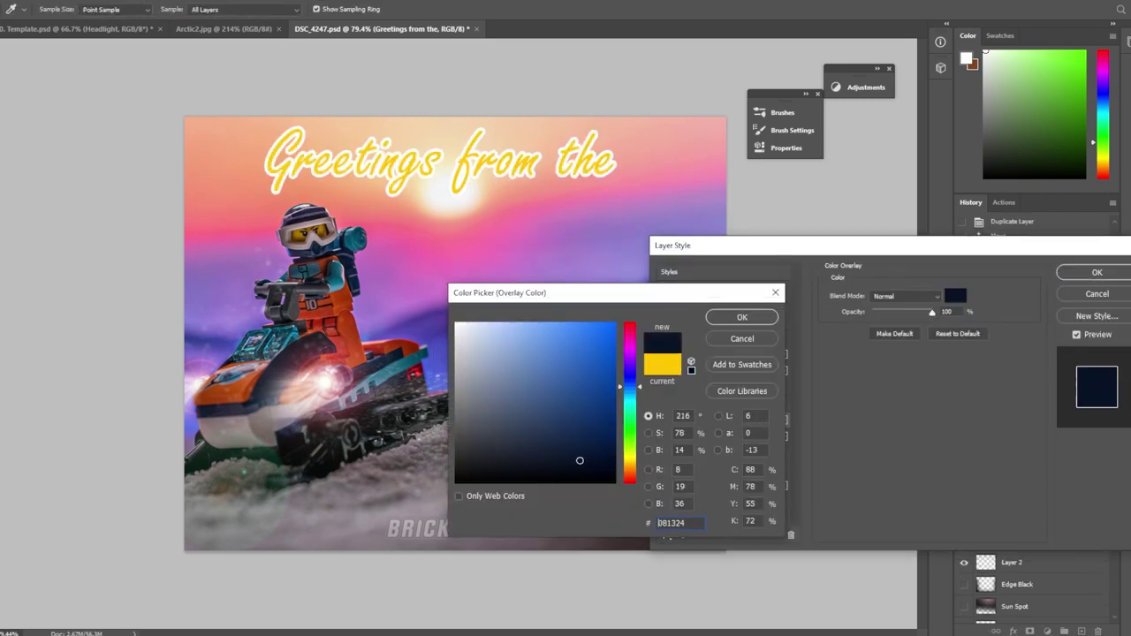
left_click_drag(580, 461, 582, 387)
key("Return")
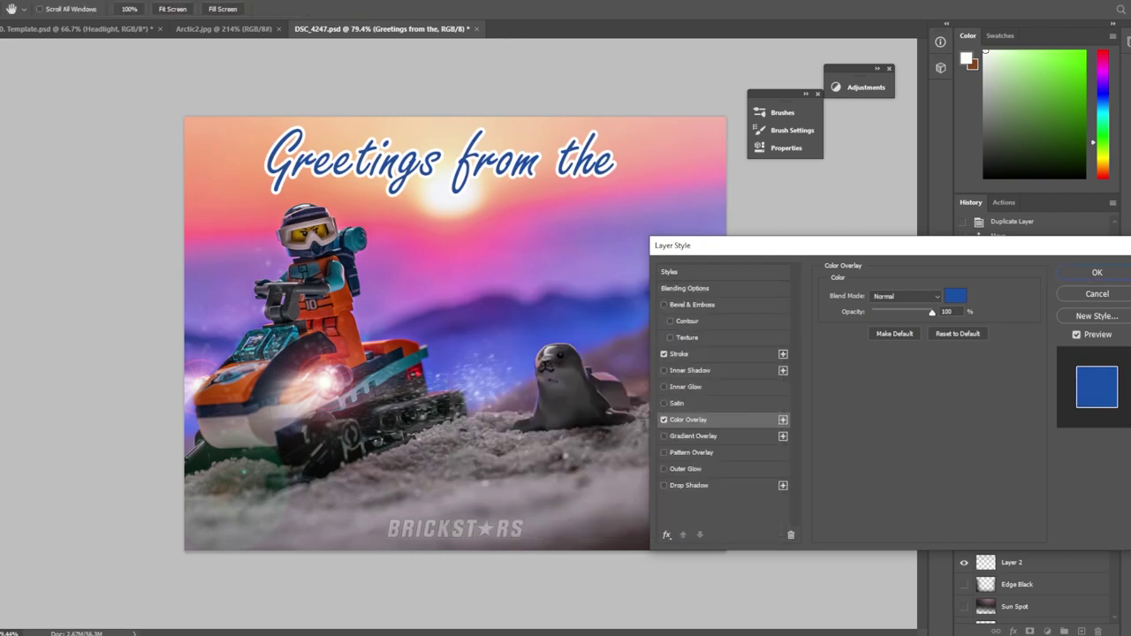
left_click(690, 485)
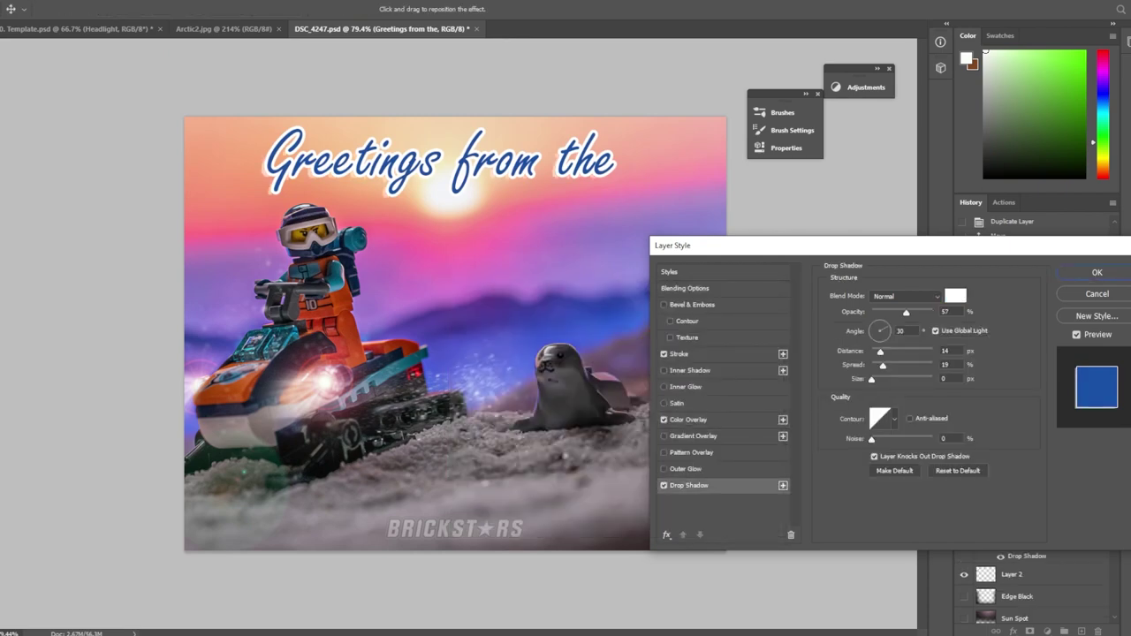
left_click(955, 295)
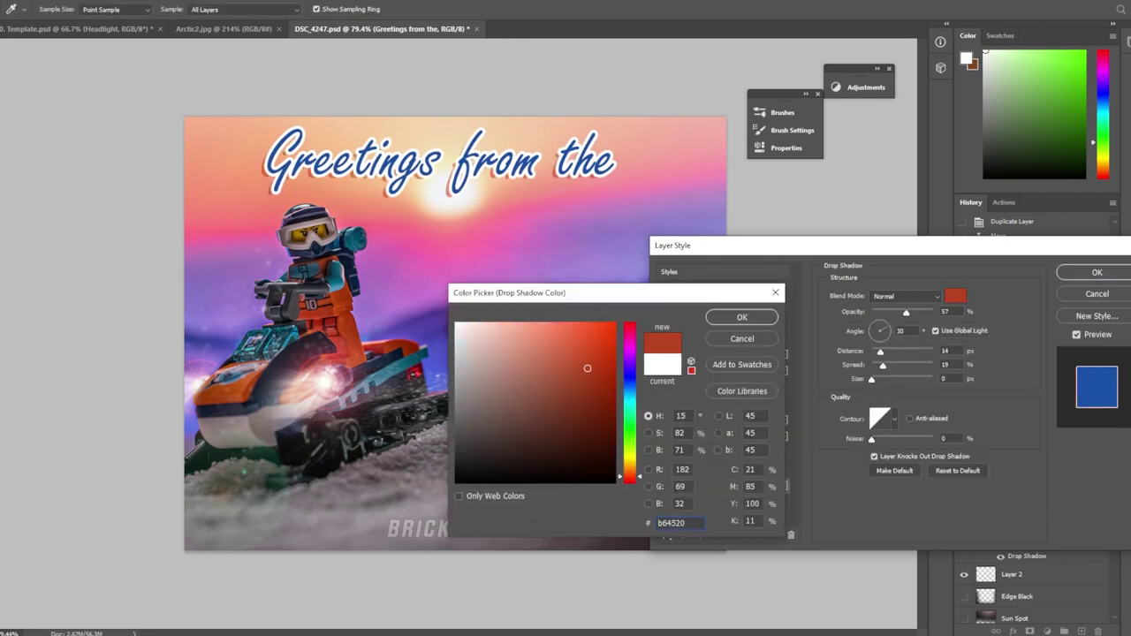
key("Return")
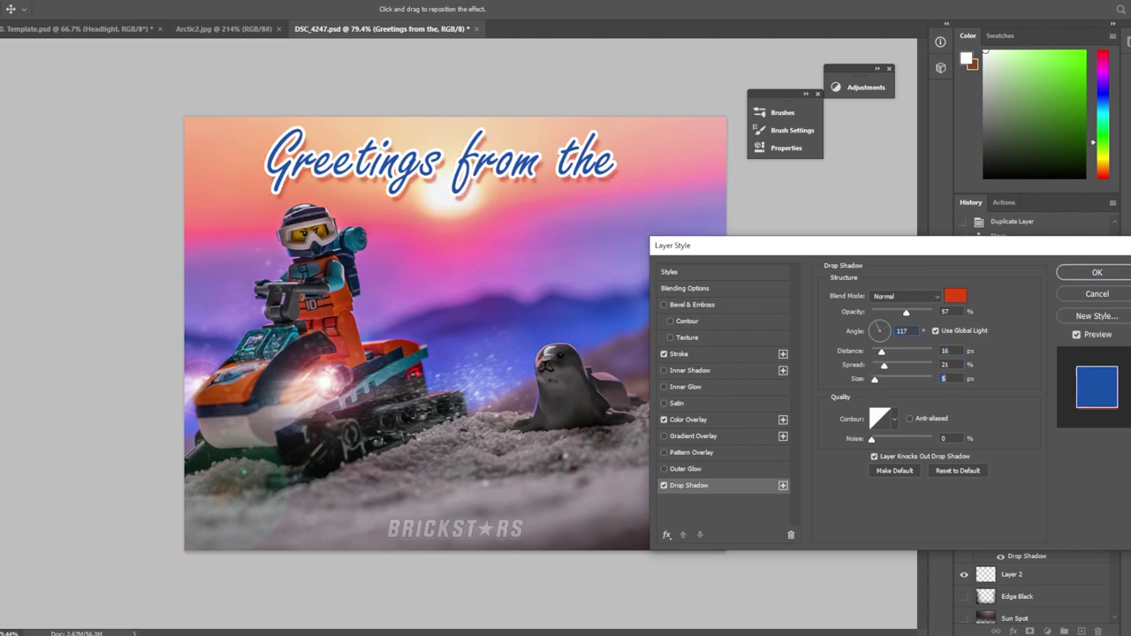
Add a second, orange-red outer Stroke to the title and confirm the styles.
left_click(782, 353)
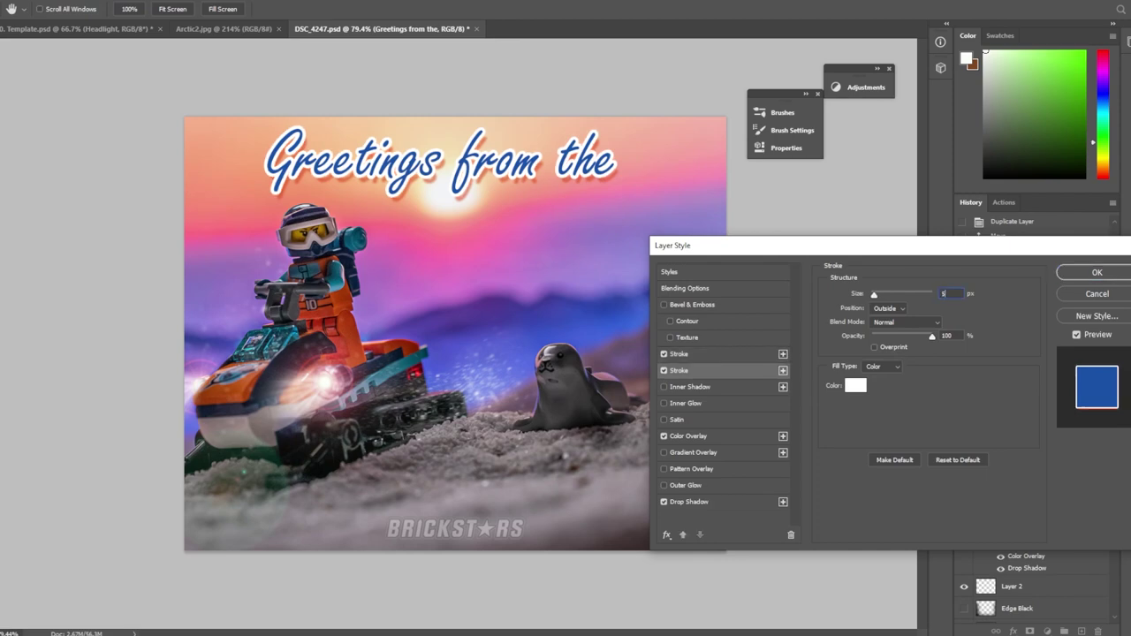
left_click(855, 385)
left_click(607, 341)
left_click(740, 354)
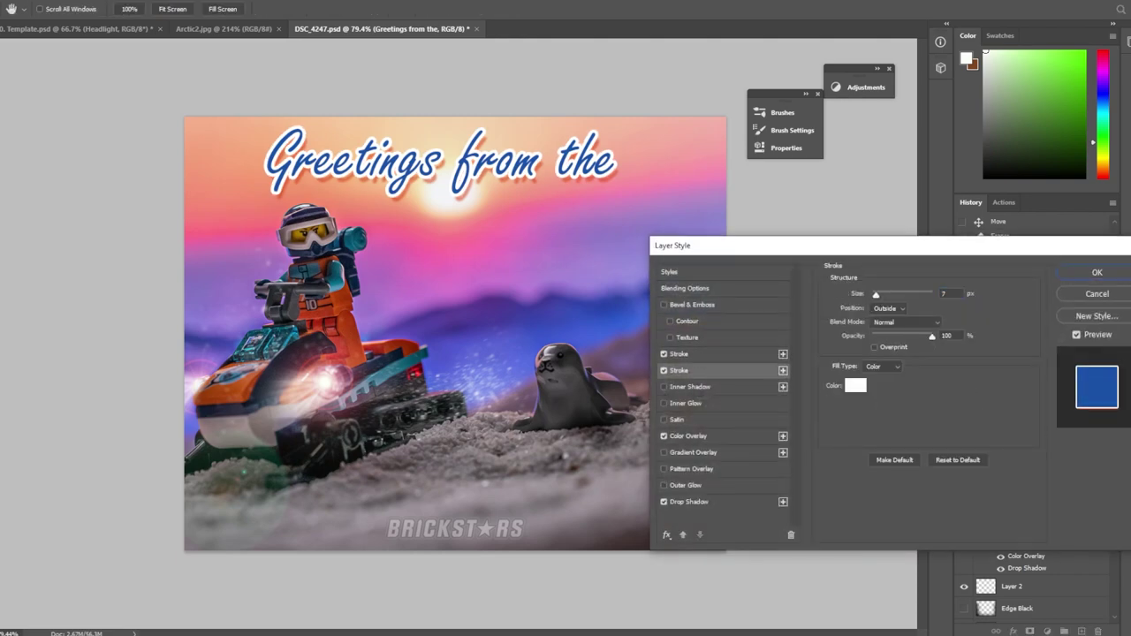
left_click(856, 386)
left_click(600, 375)
key("Return")
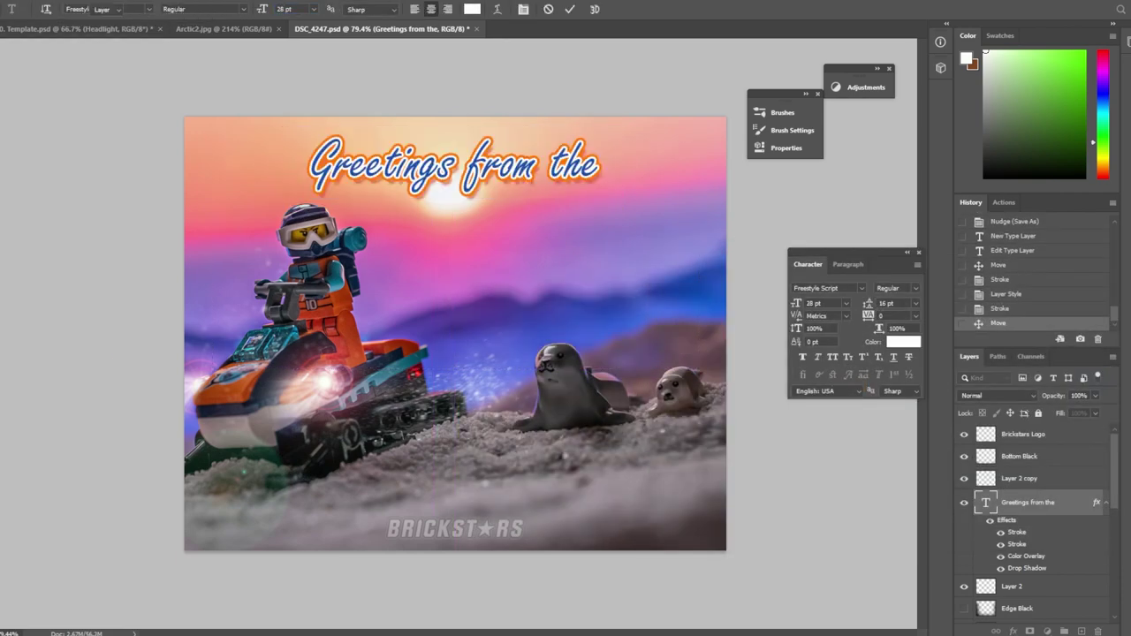
Shift the title up-right and add ARCTIC text below it in Futura Bold.
left_click_drag(454, 166, 539, 179)
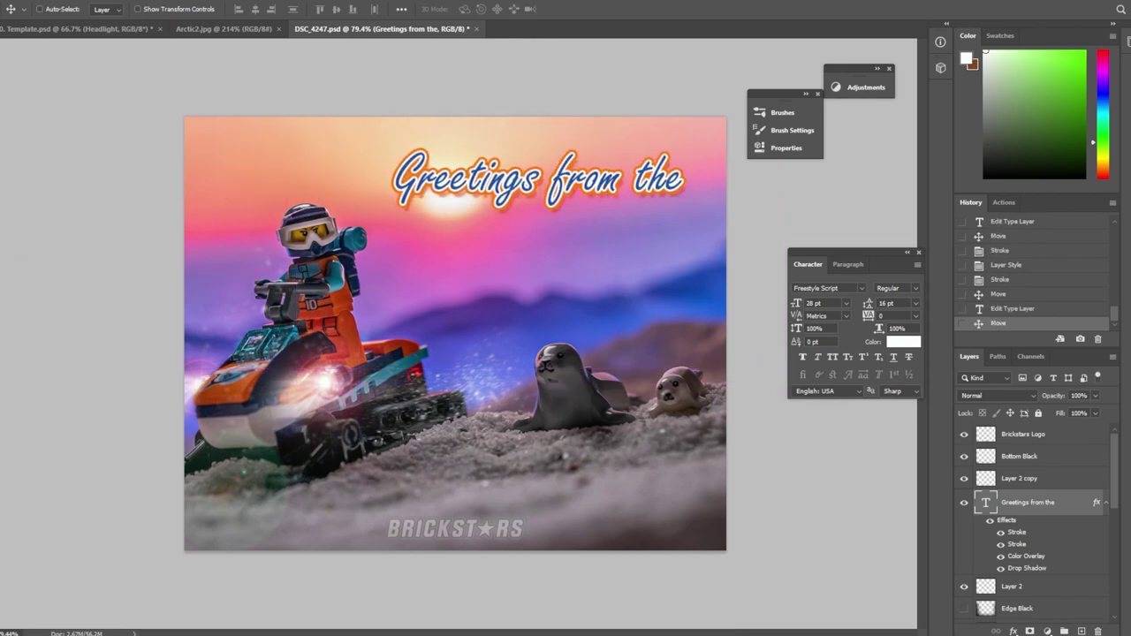
left_click_drag(593, 359, 666, 385)
type("ARCTIC")
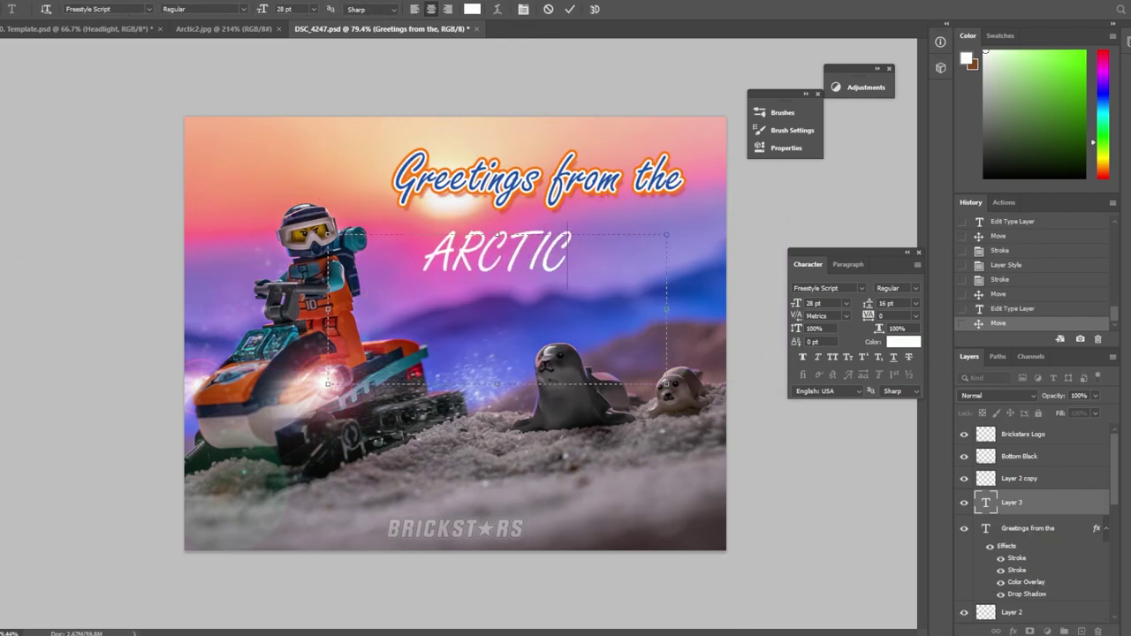
key("ctrl+a")
left_click(106, 9)
left_click(177, 65)
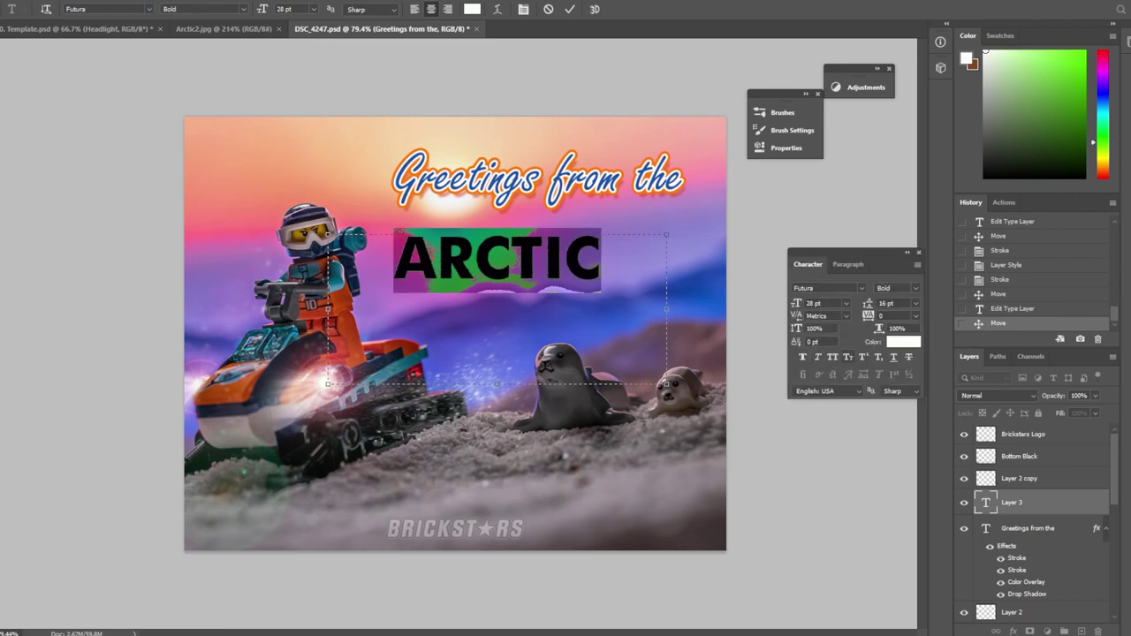
key("ctrl+Return")
key("v")
Rasterize and warp the ARCTIC layer into an arch, then delete it.
right_click(1043, 502)
left_click(973, 353)
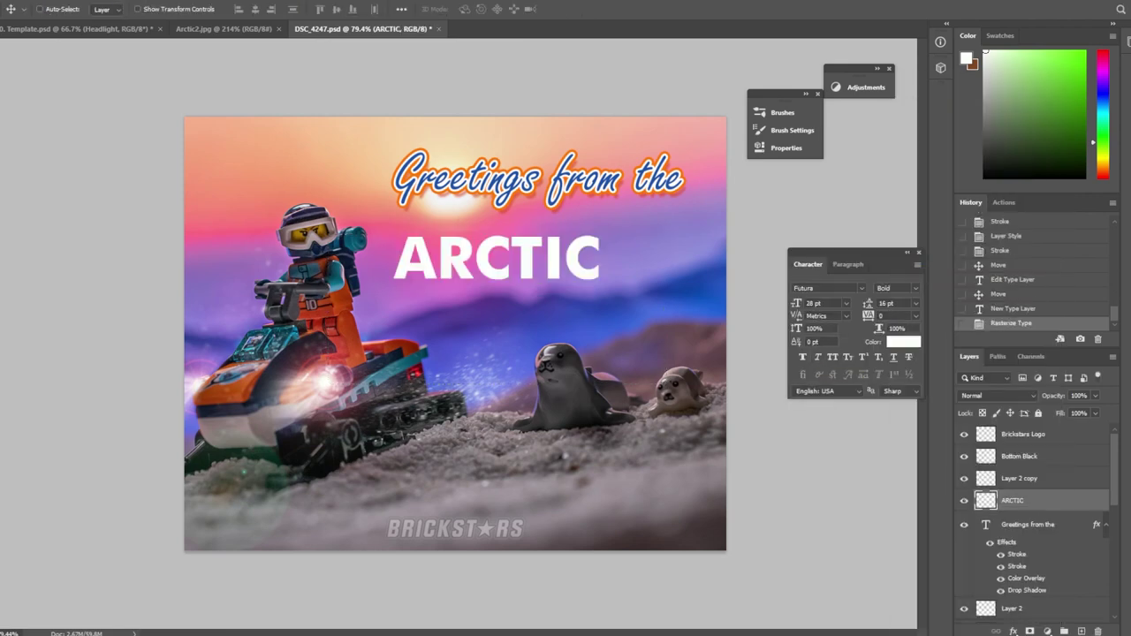
key("alt+e")
mouse_move(84, 278)
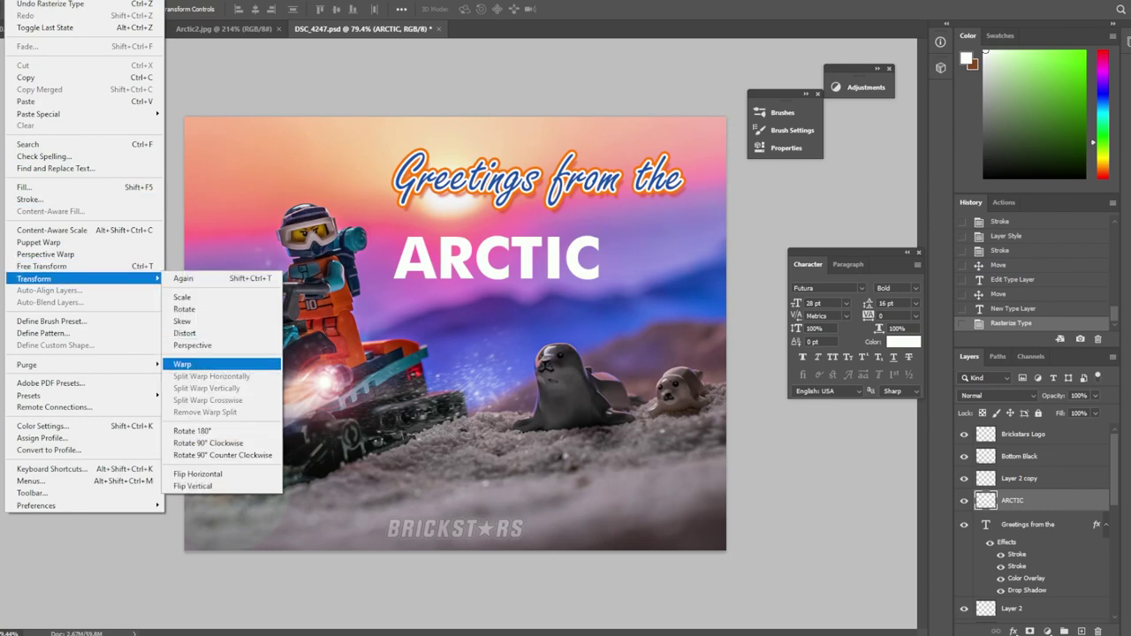
left_click(183, 364)
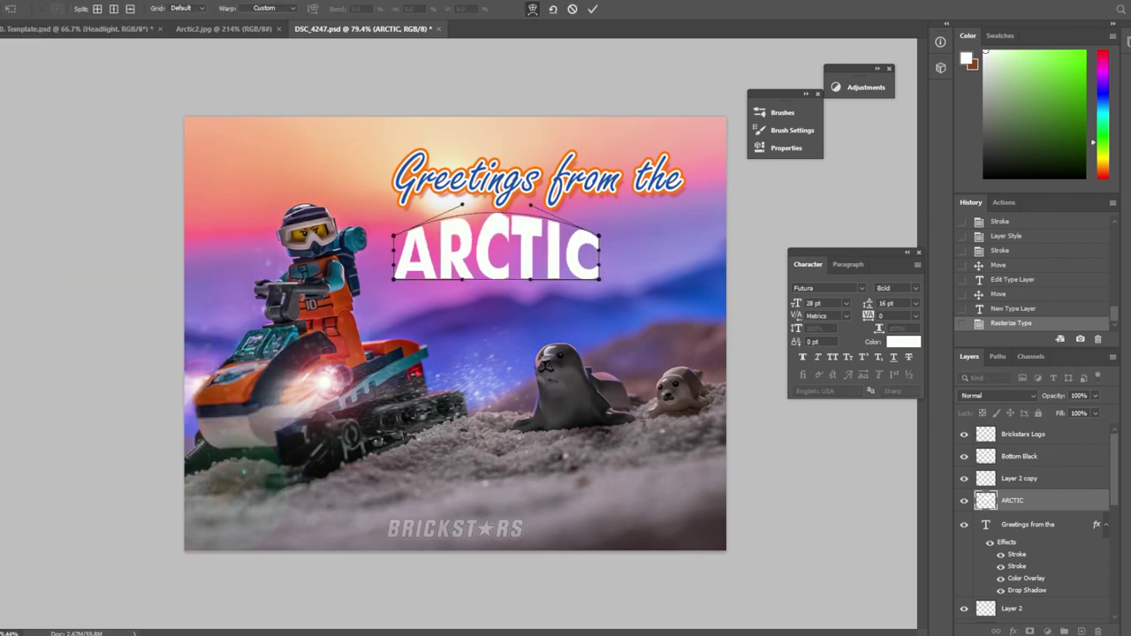
key("Return")
key("Delete")
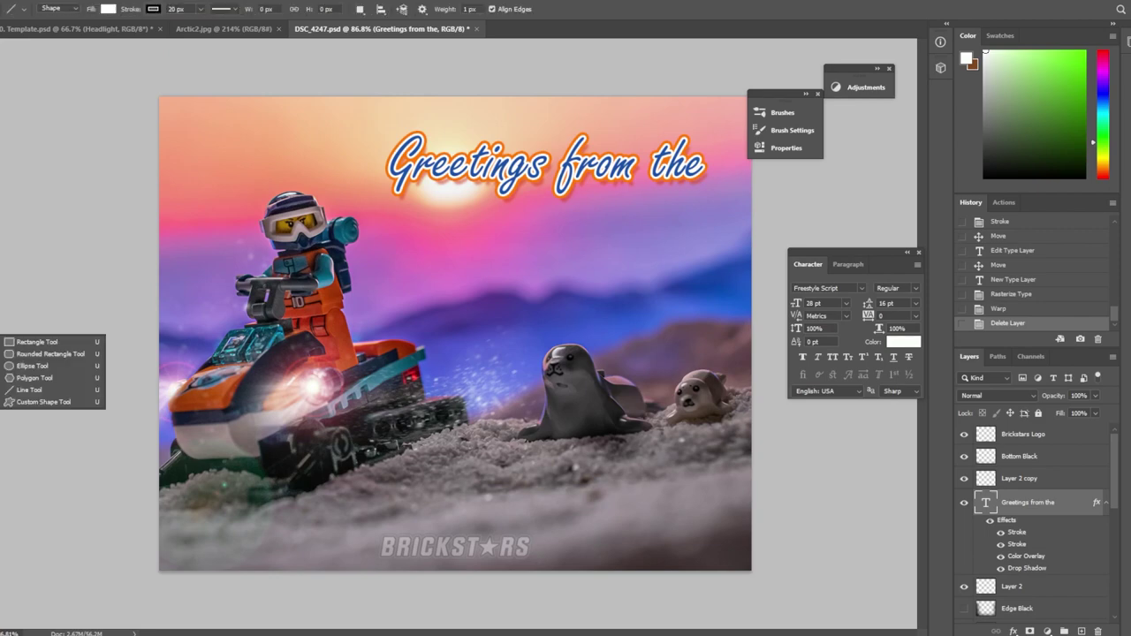
Draw a wide custom shape across the sky.
left_click(41, 402)
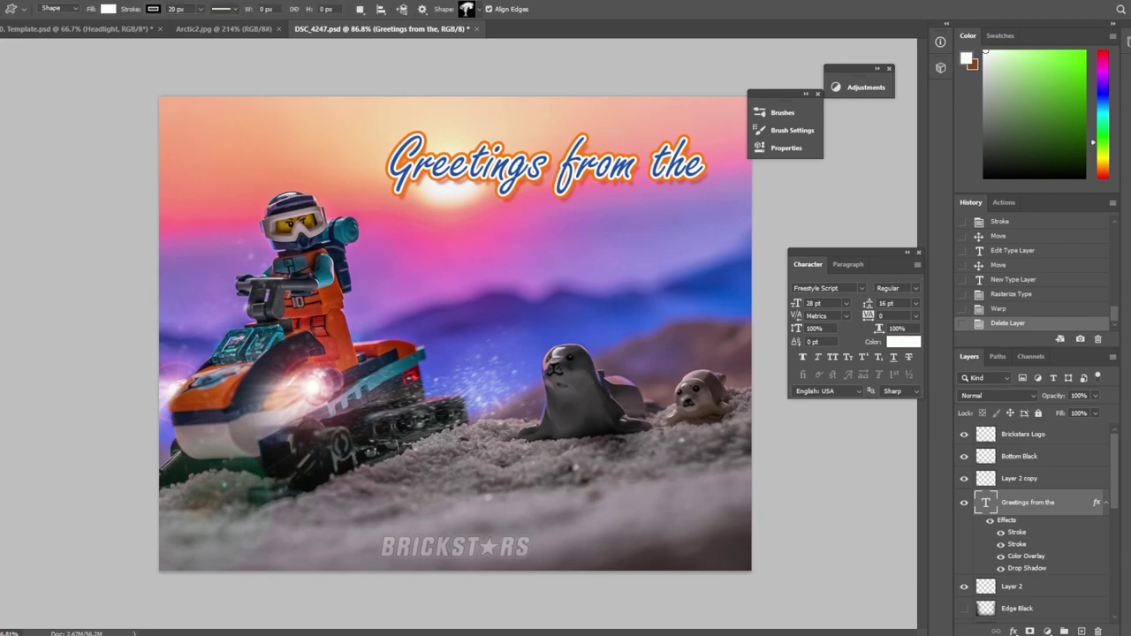
left_click(373, 256)
key("Escape")
left_click_drag(373, 256, 681, 296)
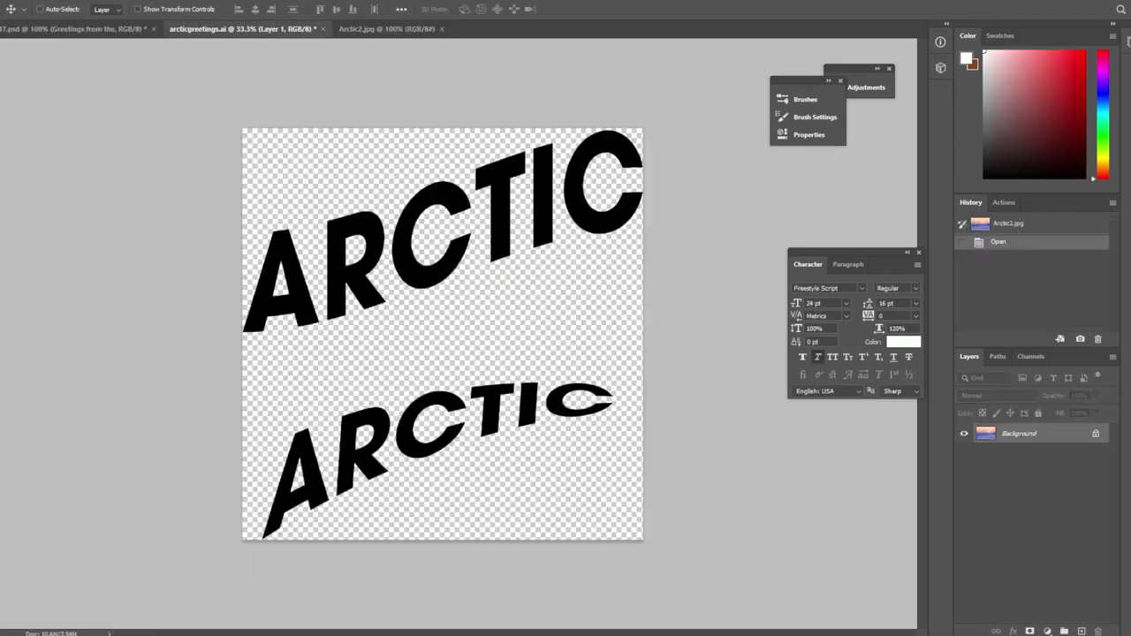
Bring the ARCTIC lettering from arcticgreetings.ai onto the postcard, scaled and slightly tilted.
left_click_drag(393, 203, 367, 28)
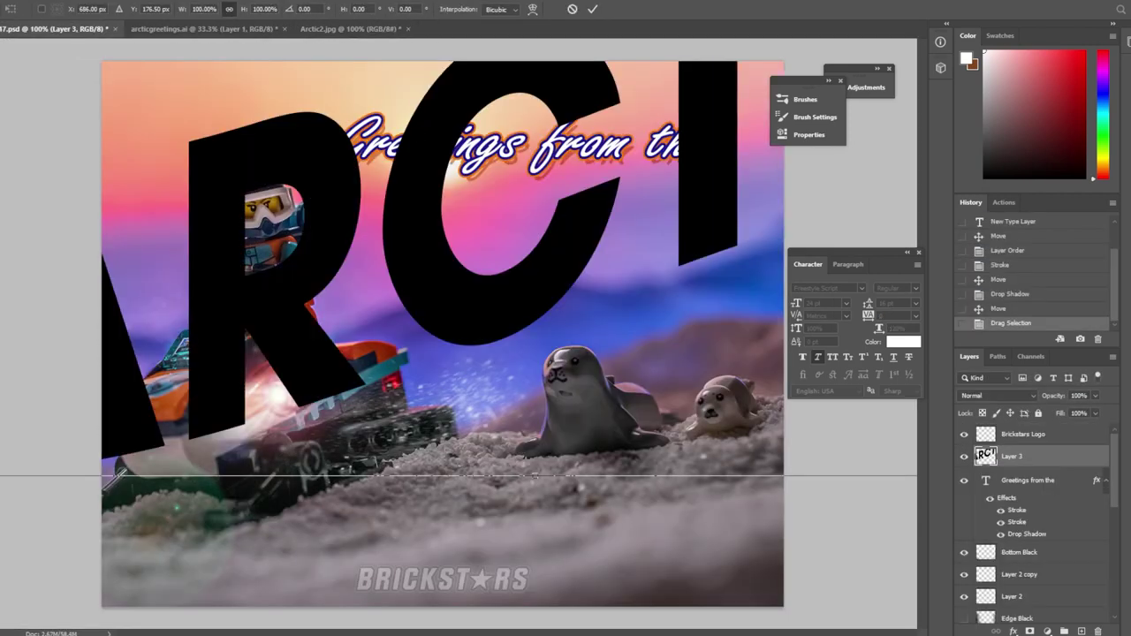
left_click_drag(742, 424, 671, 141)
left_click_drag(712, 190, 729, 195)
key("Return")
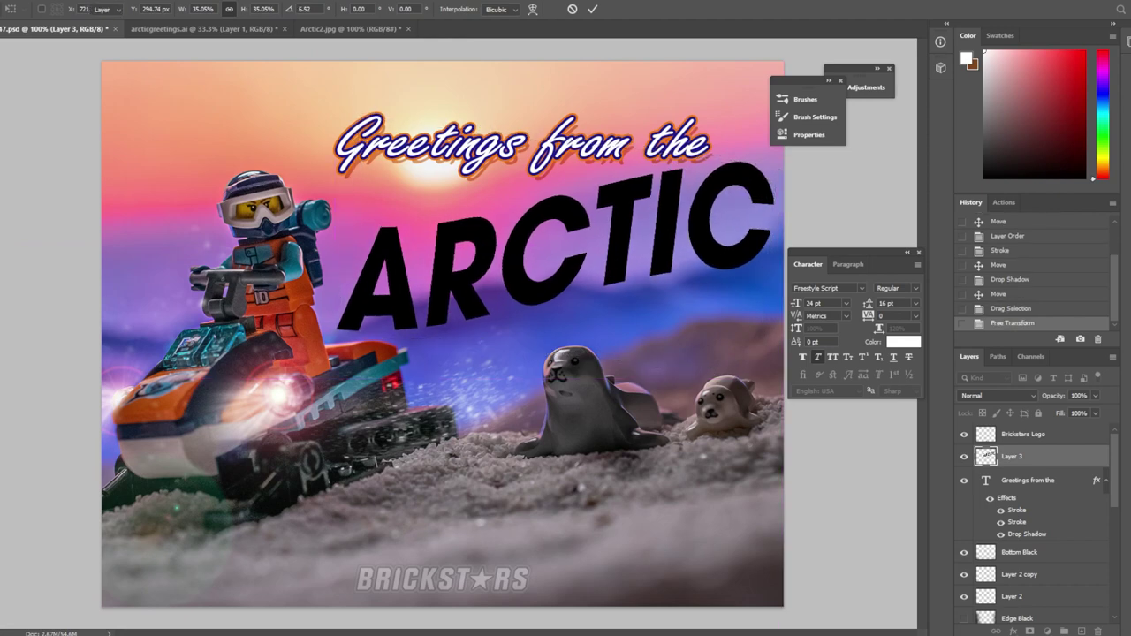
Move the 'Greetings from the' layer above ARCTIC and nudge it left and up.
left_click(1028, 480)
key("ctrl+bracketright")
left_click_drag(535, 97, 506, 99)
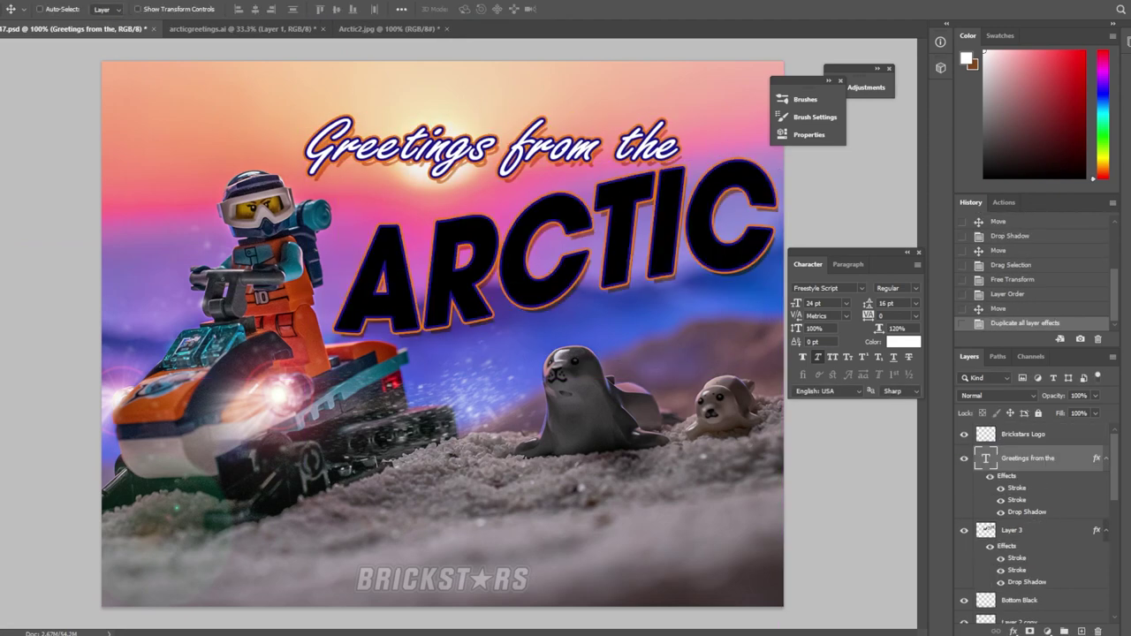
key("Up")
Place the Arctic2.jpg sunset photo in a group masked to the ARCTIC letters.
left_click(985, 530, "ctrl")
scroll(442, 279, "up", 5)
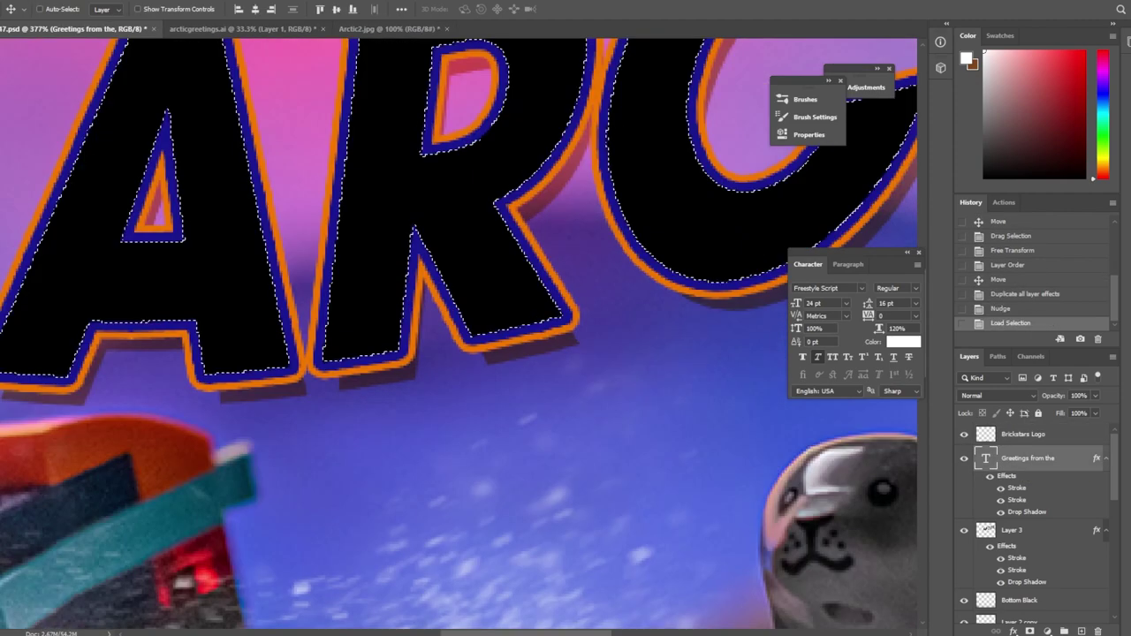
key("ctrl+0")
key("ctrl+shift+Tab")
key("ctrl+a")
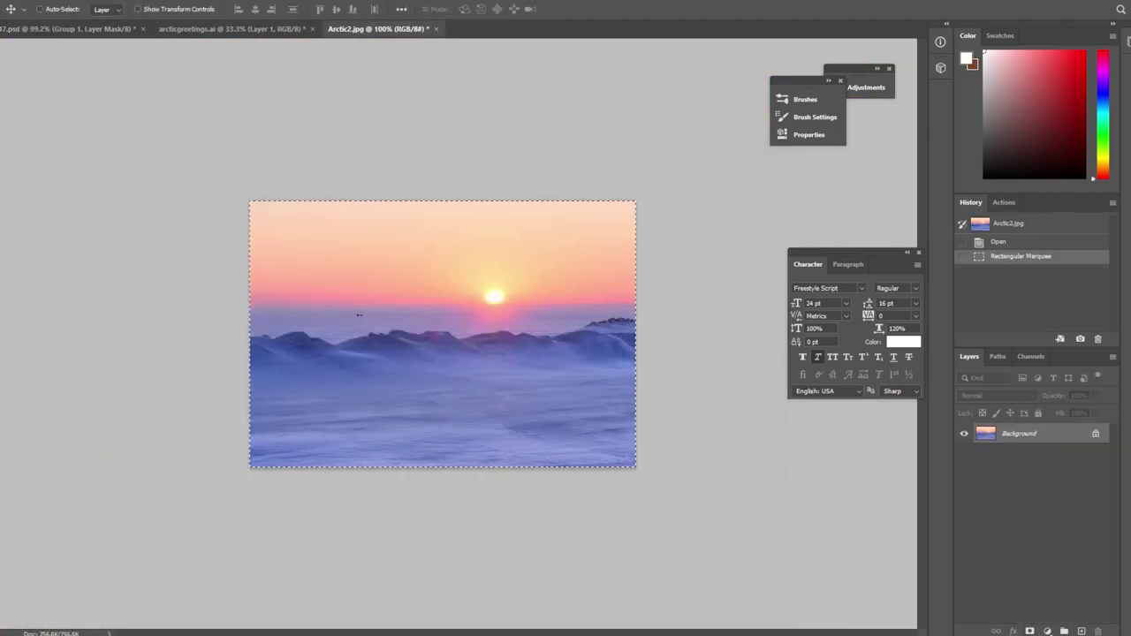
left_click_drag(358, 315, 442, 336)
key("ctrl+t")
left_click_drag(758, 190, 743, 181)
key("Return")
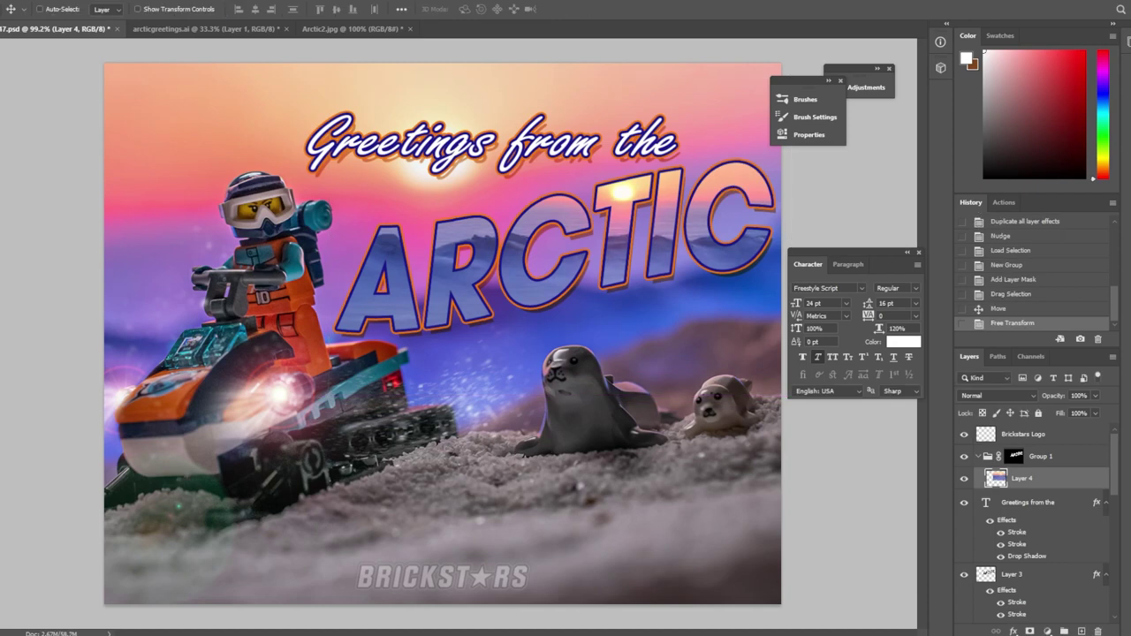
Brighten the sunset photo with Brightness/Contrast 47 and group the layers.
scroll(442, 334, "down", 2)
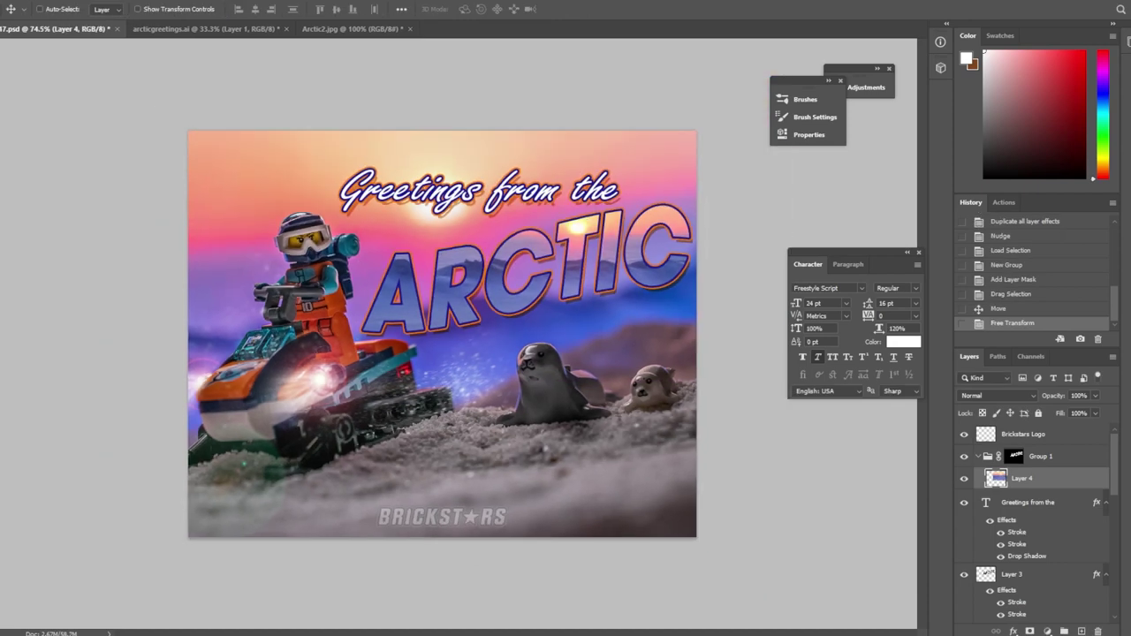
left_click_drag(460, 134, 631, 62)
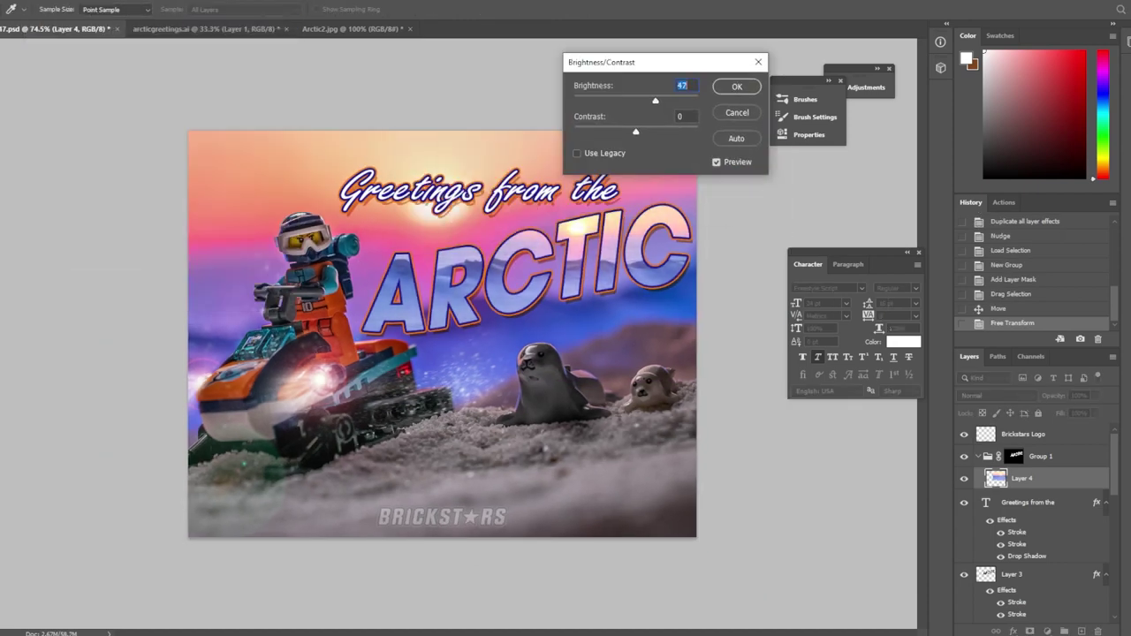
key("Return")
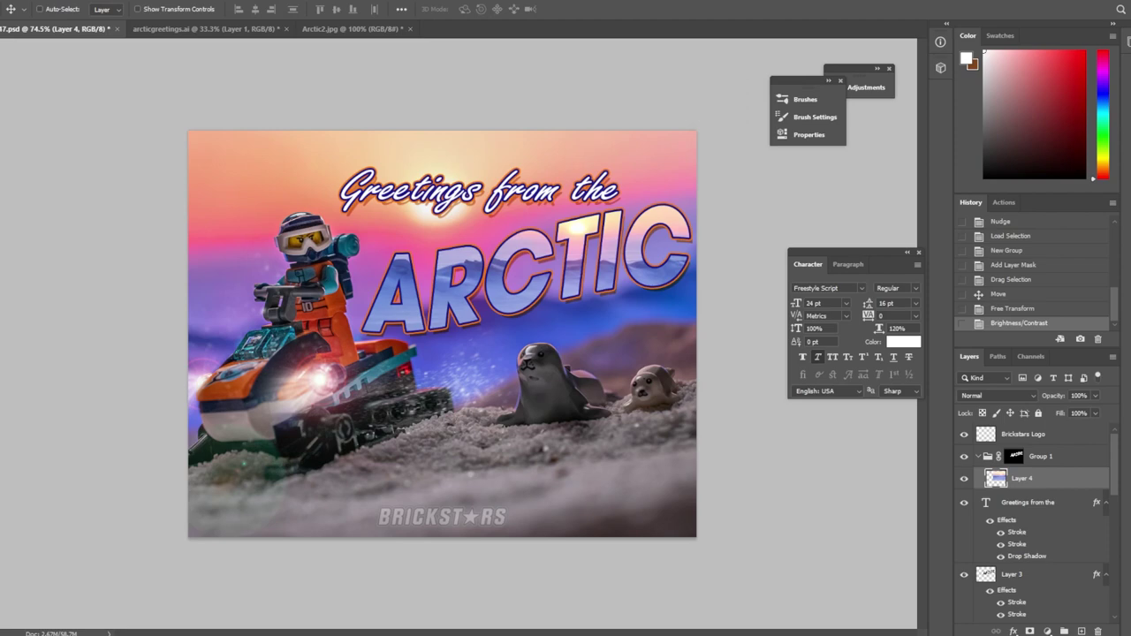
key("ctrl+g")
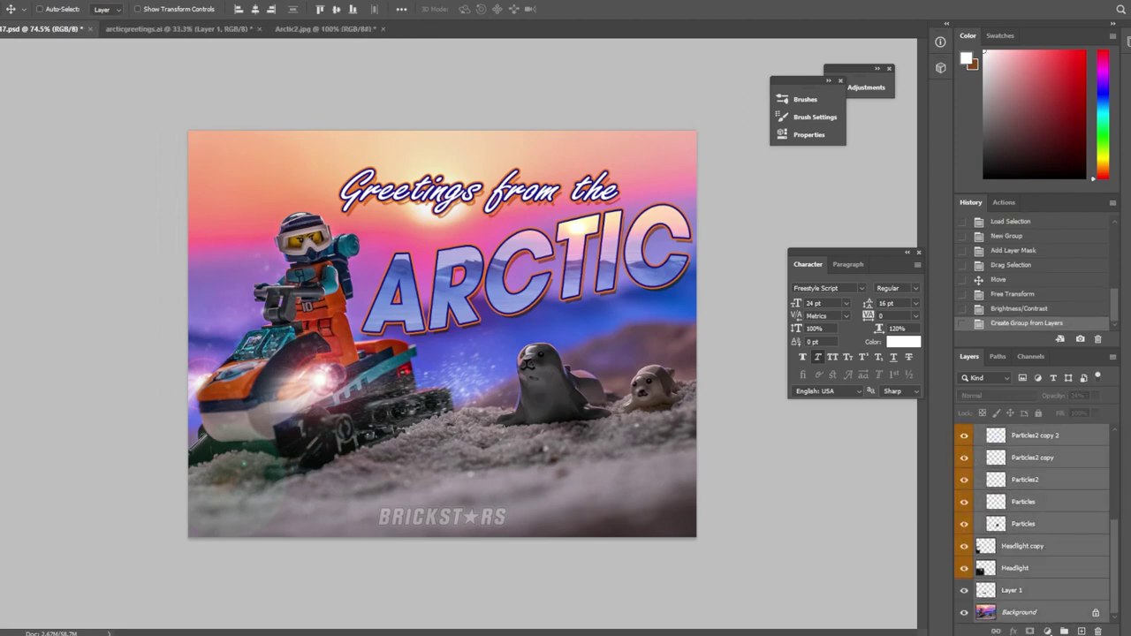
Group the layers and stamp all visible layers onto a new merged layer.
key("ctrl+g")
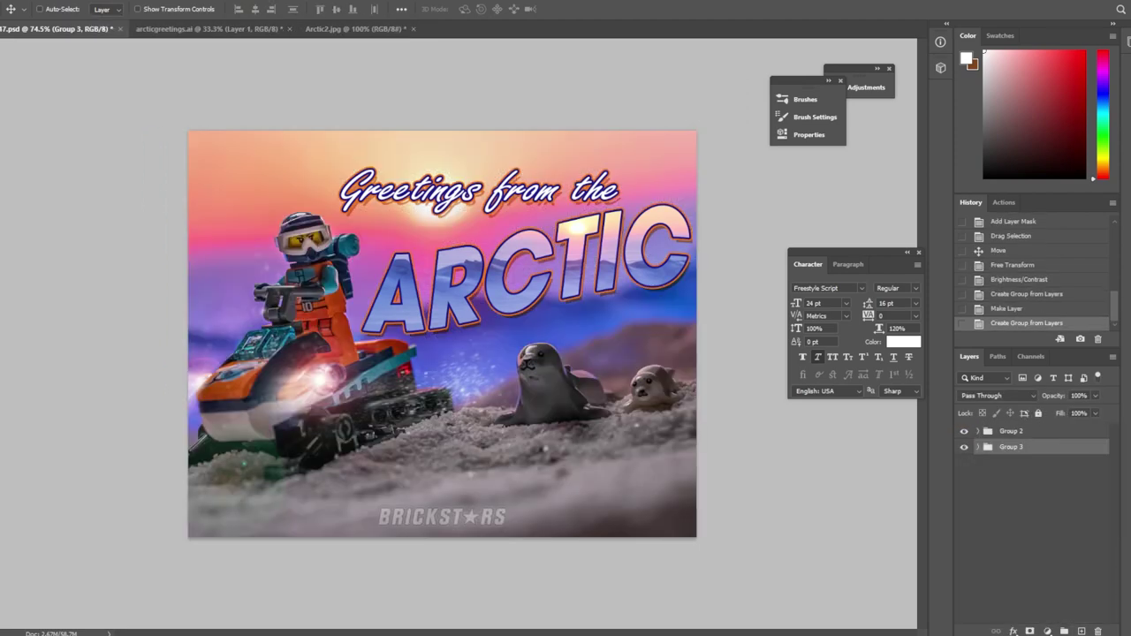
key("ctrl+shift+alt+n")
key("ctrl+shift+alt+e")
left_click(964, 431)
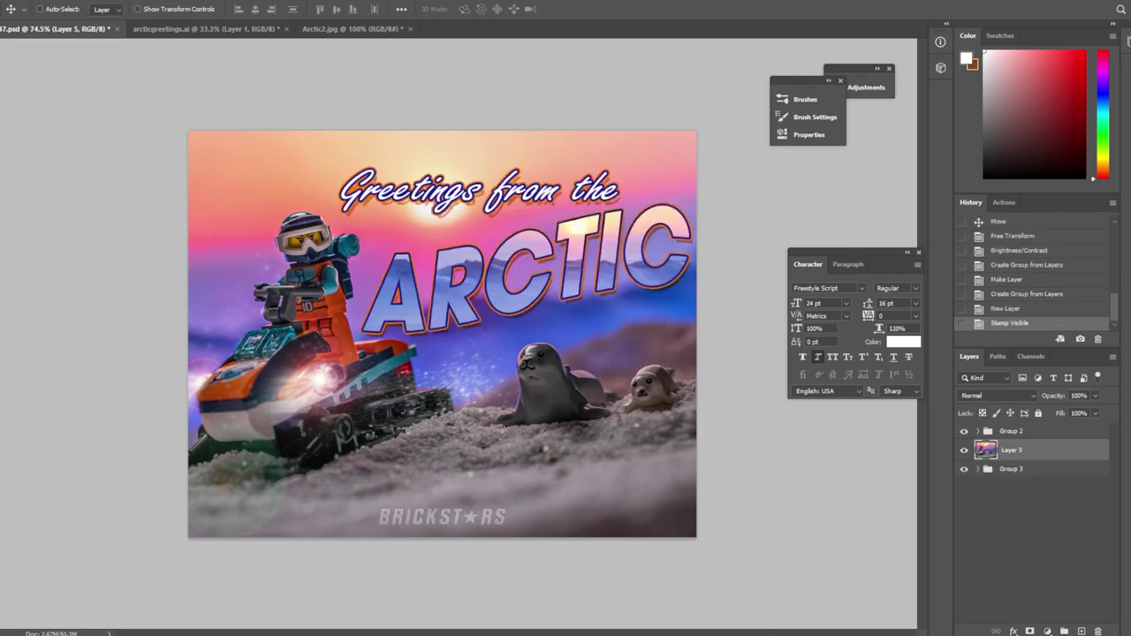
Apply Camera Raw Filter with lowered Vibrance and Grain Amount 35.
key("alt+t")
key("ctrl+shift+a")
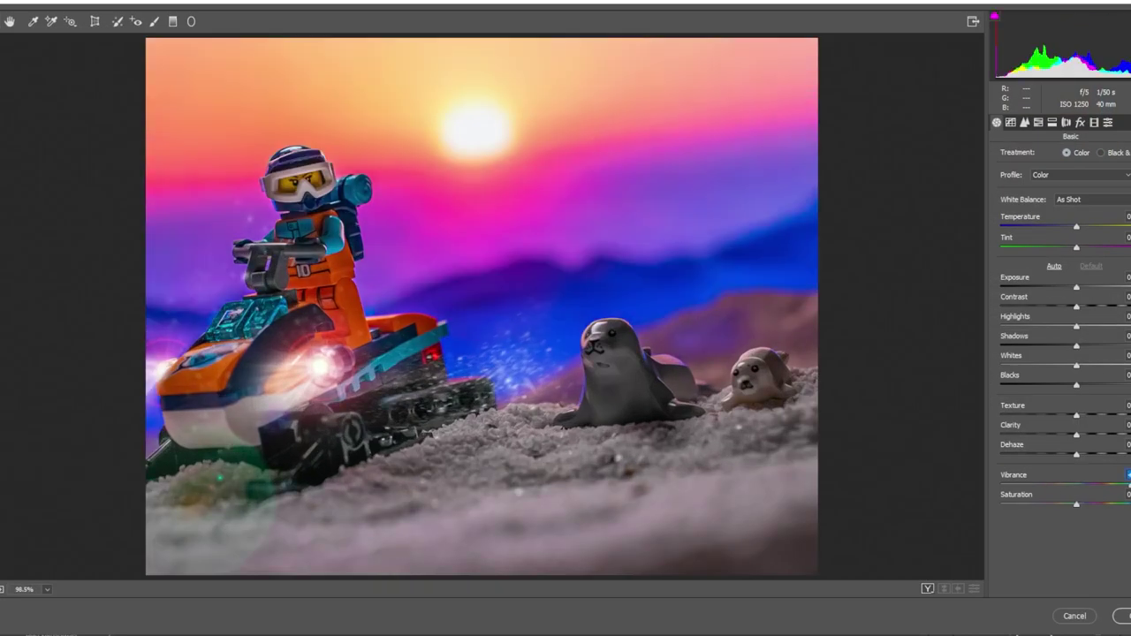
key("Tab")
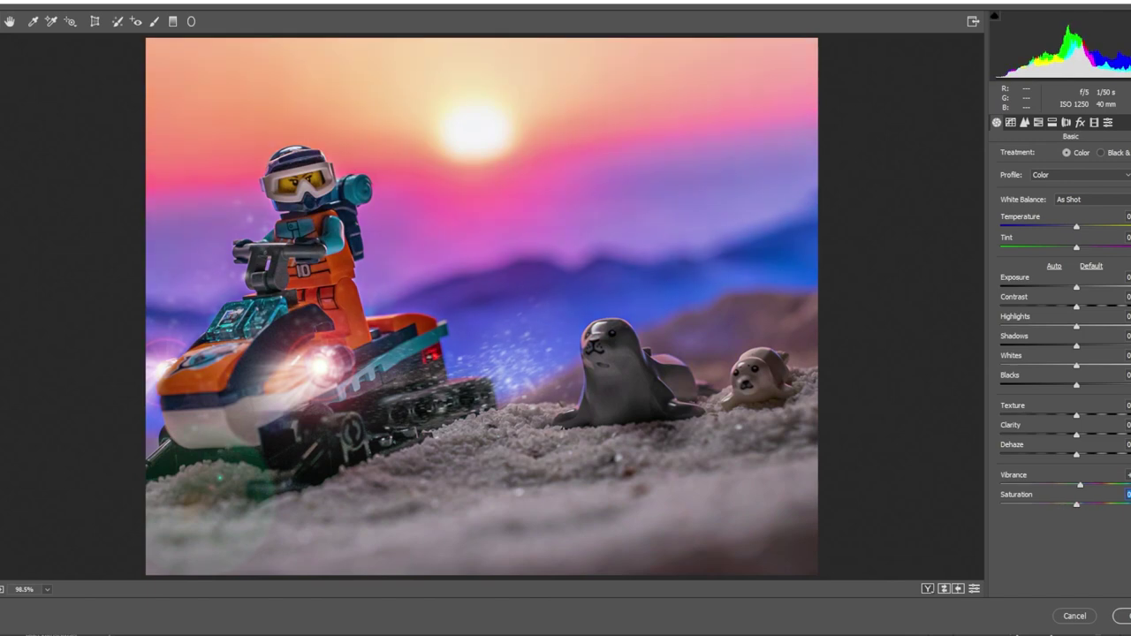
left_click(1051, 122)
left_click(1066, 122)
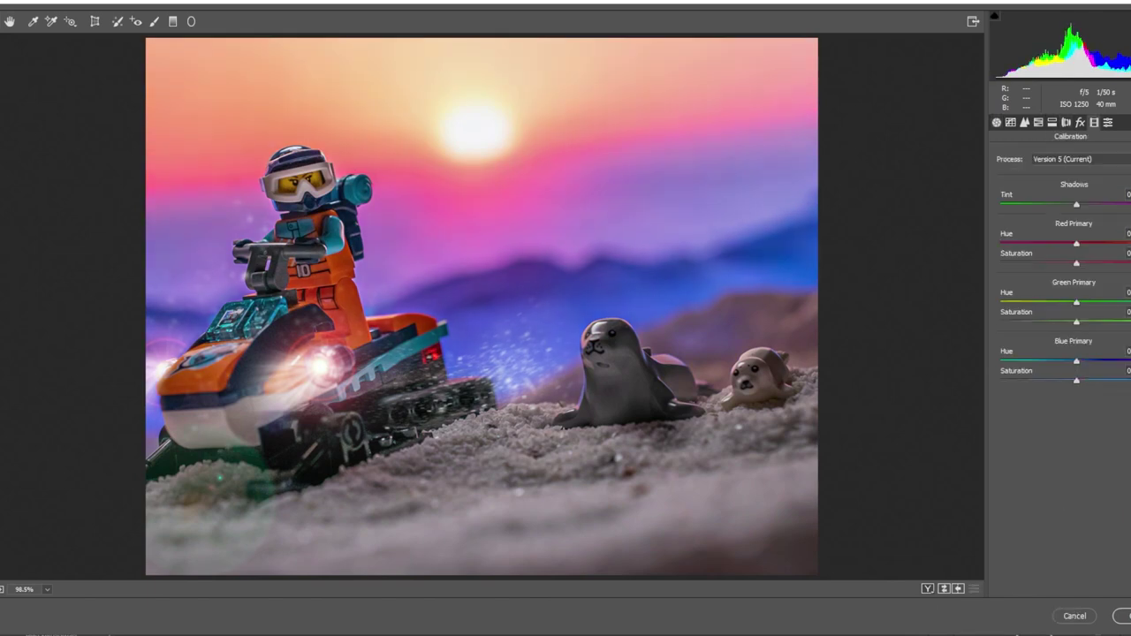
left_click(1080, 122)
type("35")
key("Return")
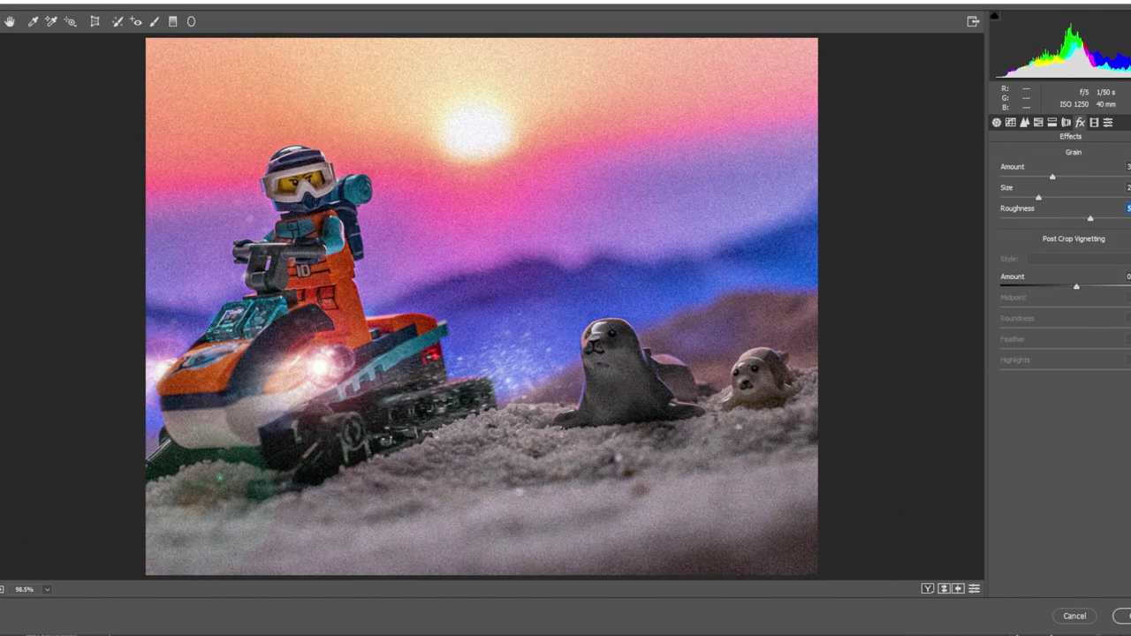
key("Return")
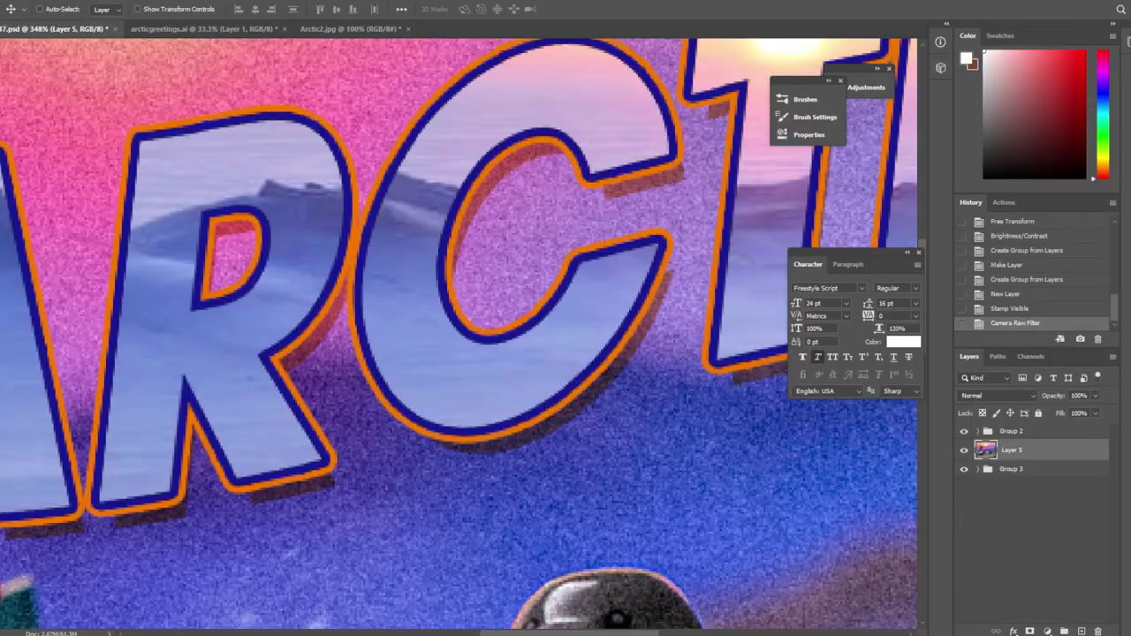
Stamp the postcard again, reapply the Camera Raw filter, and fit it on screen.
key("ctrl+shift+alt+e")
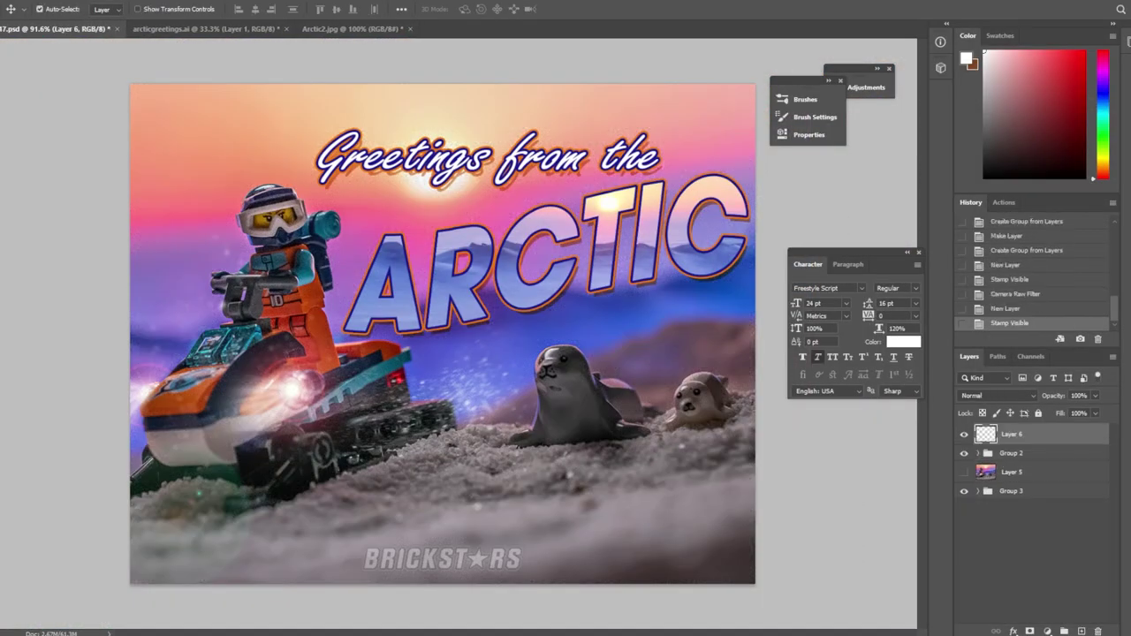
key("alt+t")
key("Return")
key("ctrl+0")
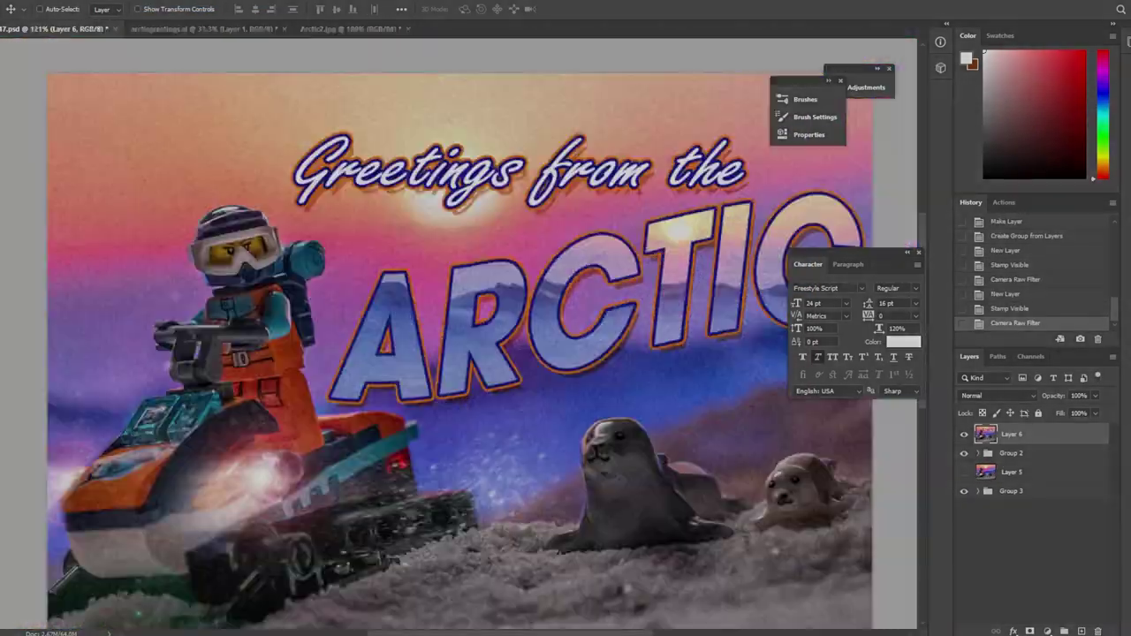